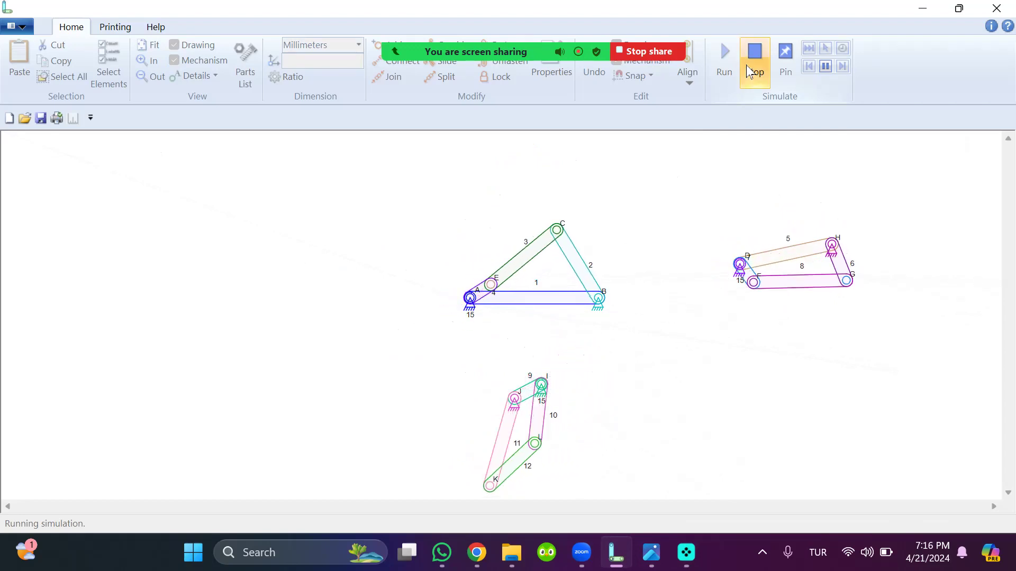
# Step: Stop the simulation, display the dimensions, examine the link lengths of the three four-bar mechanisms, and hide the dimensions again
pyautogui.click(746, 64)
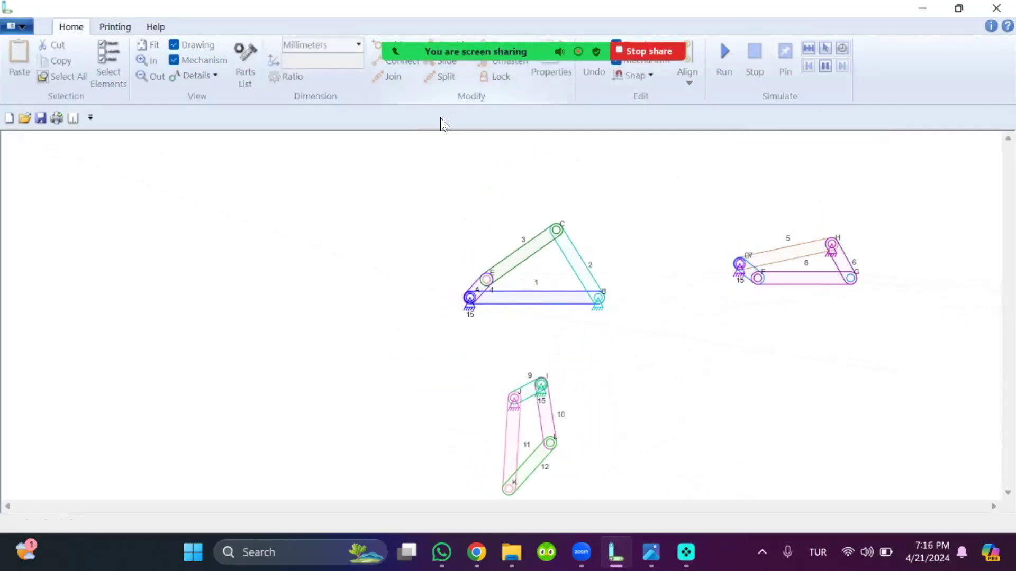
pyautogui.click(71, 119)
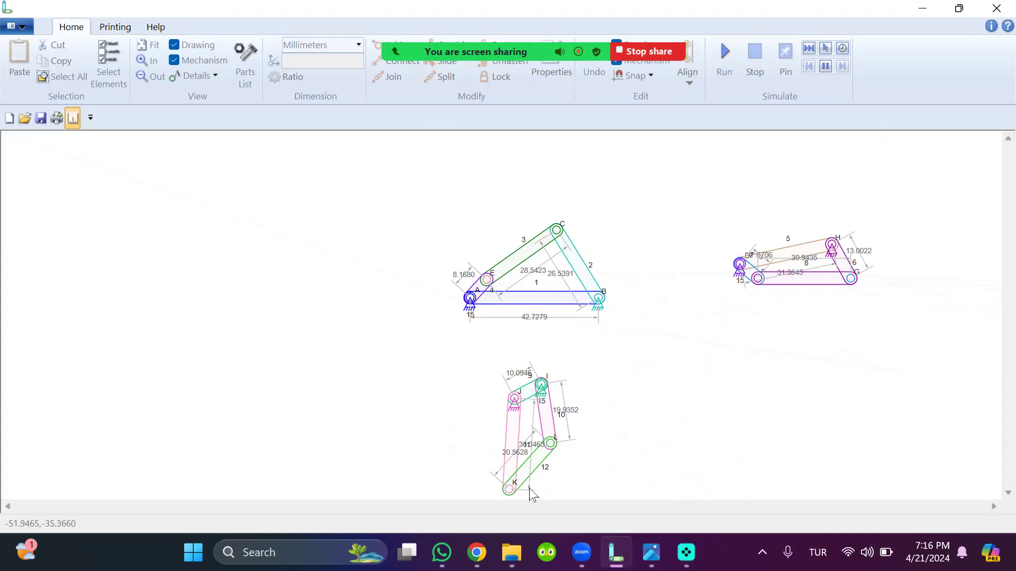
pyautogui.scroll(3, 521, 466)
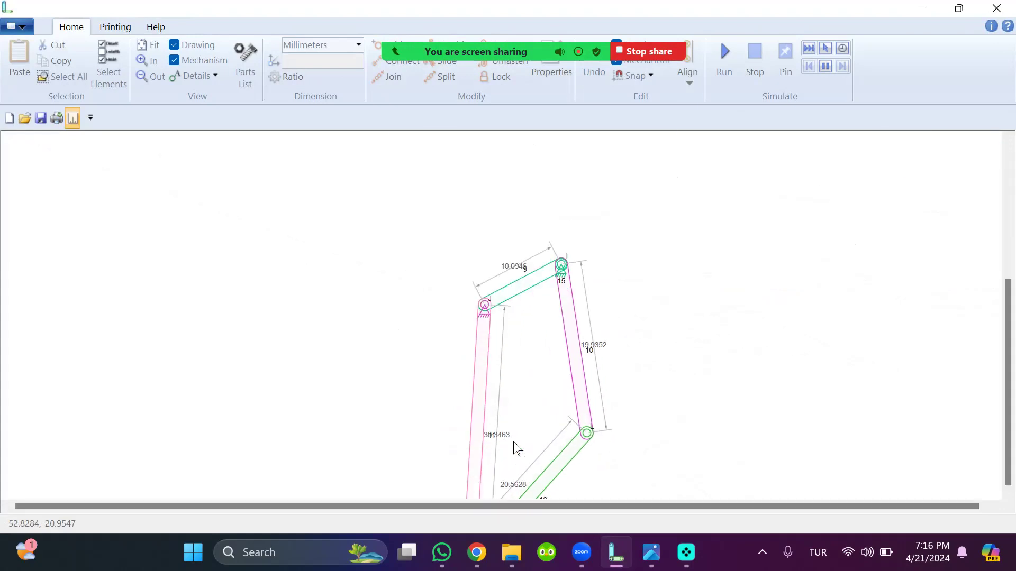
pyautogui.scroll(1, 512, 446)
pyautogui.scroll(-2, 510, 444)
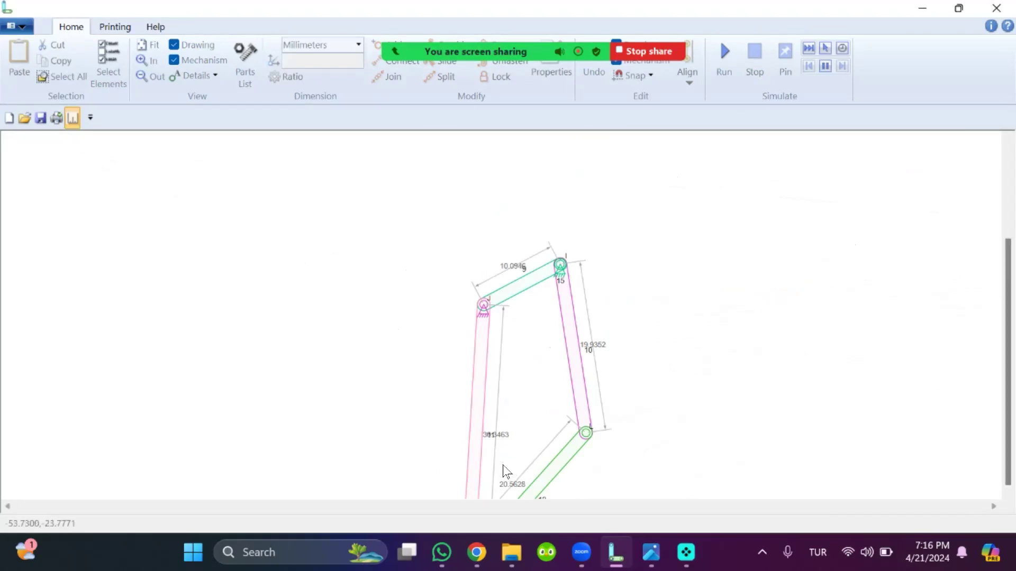
pyautogui.scroll(-2, 513, 481)
pyautogui.scroll(-1, 514, 490)
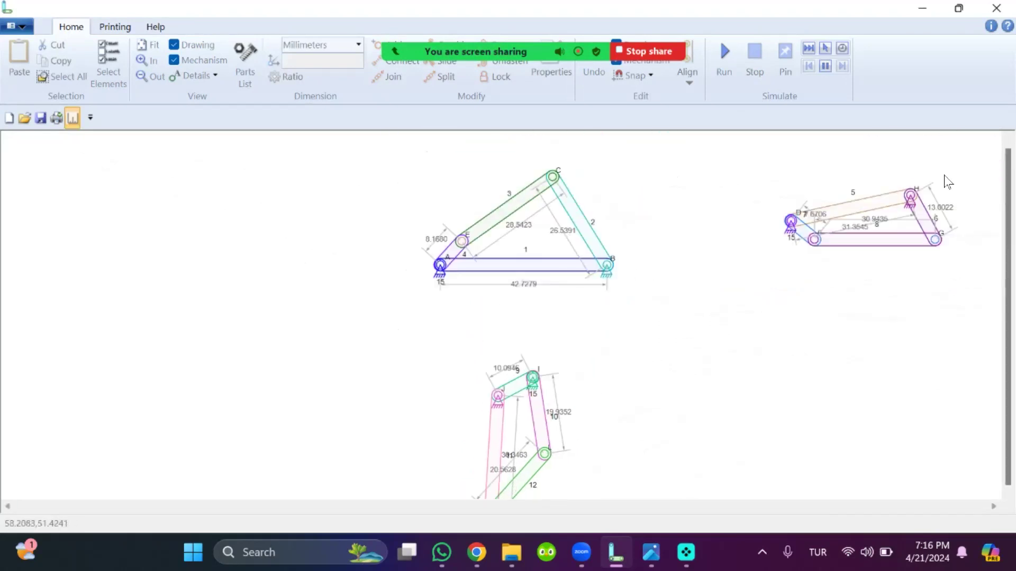
pyautogui.scroll(2, 925, 219)
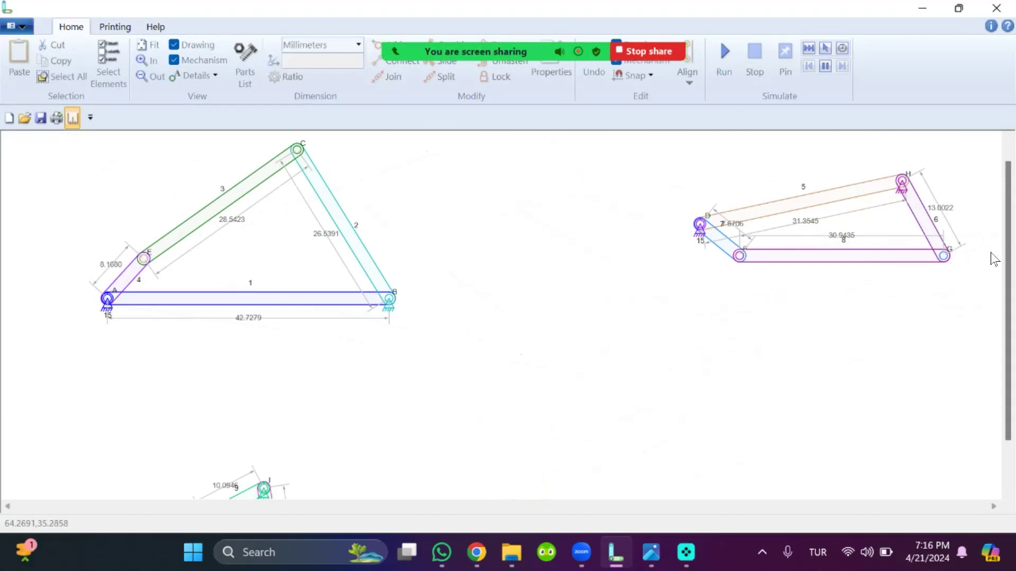
pyautogui.scroll(-2, 994, 370)
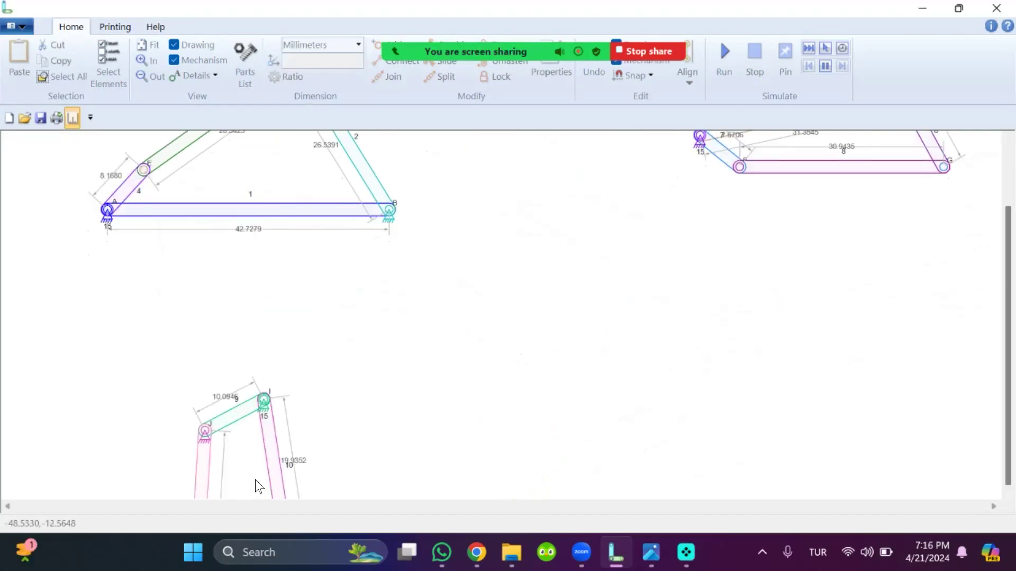
pyautogui.scroll(-1, 256, 482)
pyautogui.scroll(3, 256, 478)
pyautogui.scroll(-3, 257, 476)
pyautogui.scroll(-1, 259, 481)
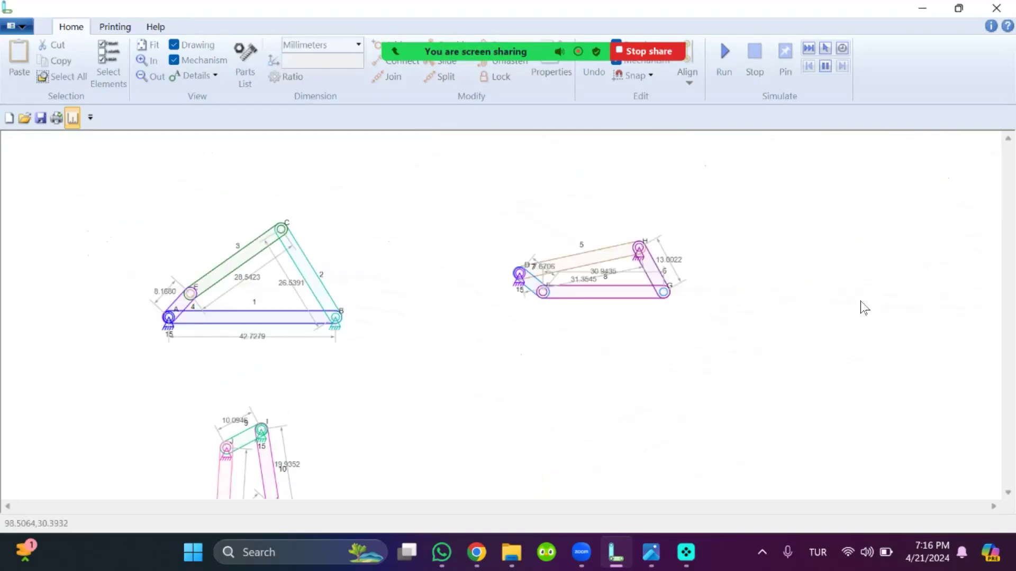
pyautogui.scroll(-1, 185, 470)
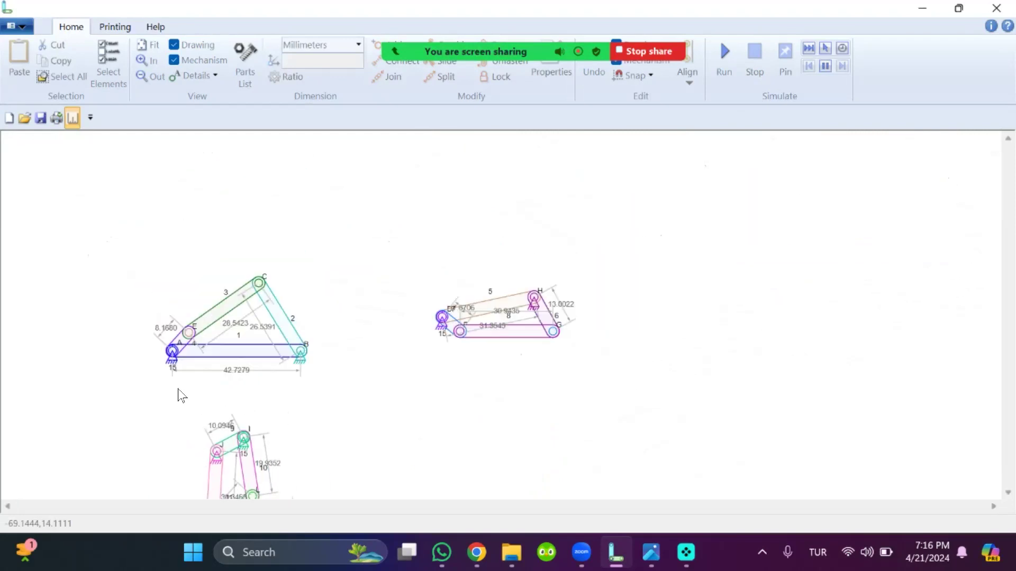
pyautogui.click(73, 118)
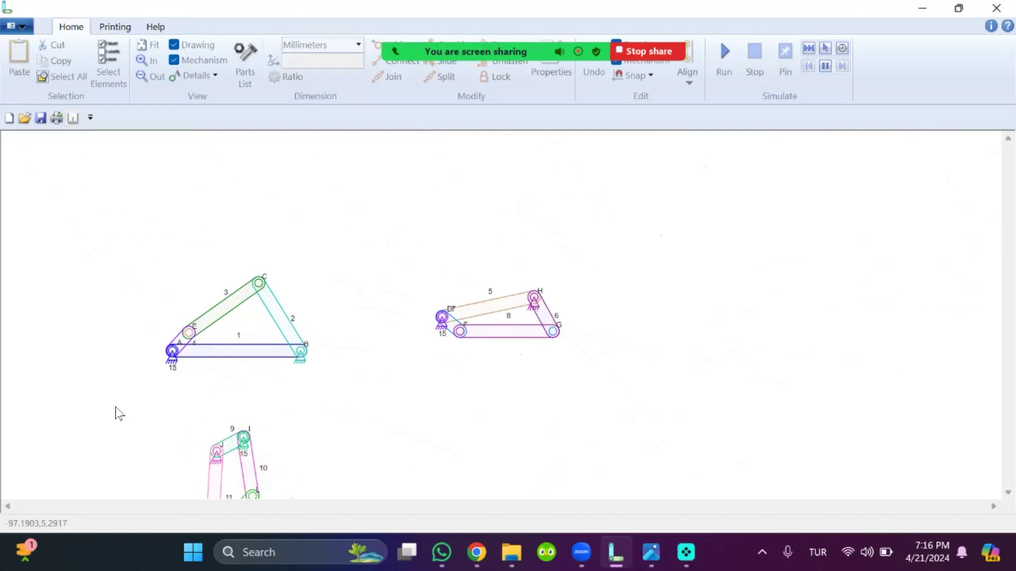
# Step: Enable Draw Motion Path for connectors C and E of the first four-bar mechanism
pyautogui.scroll(-2, 150, 435)
pyautogui.scroll(3, 147, 477)
pyautogui.scroll(-4, 248, 441)
pyautogui.scroll(3, 227, 469)
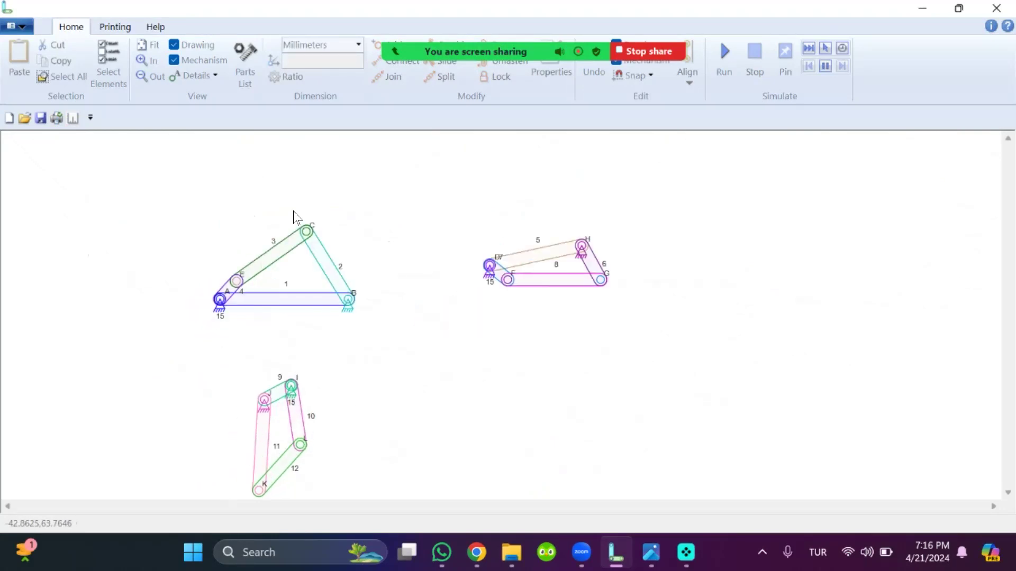
pyautogui.doubleClick(305, 233)
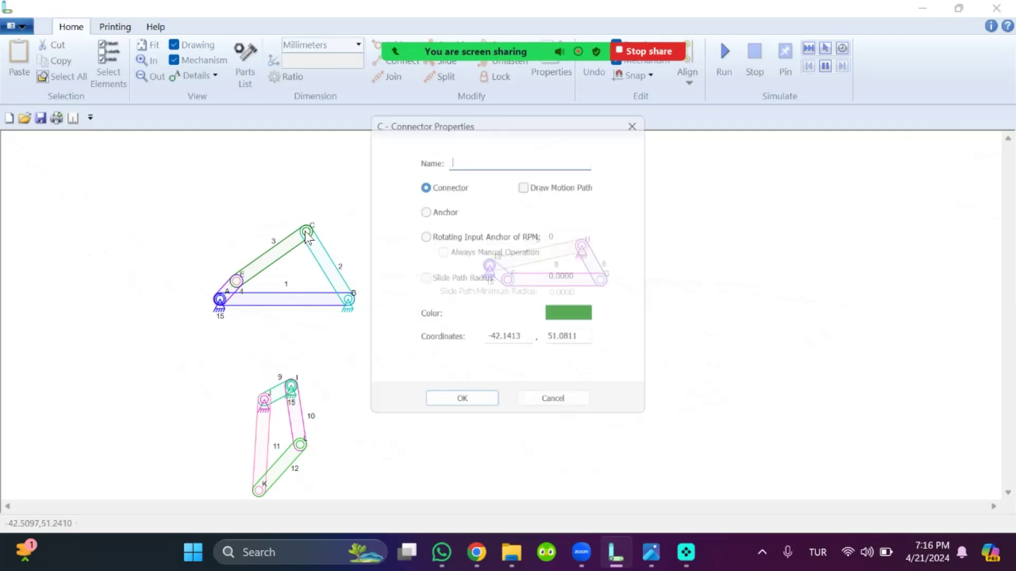
pyautogui.click(531, 184)
pyautogui.click(464, 410)
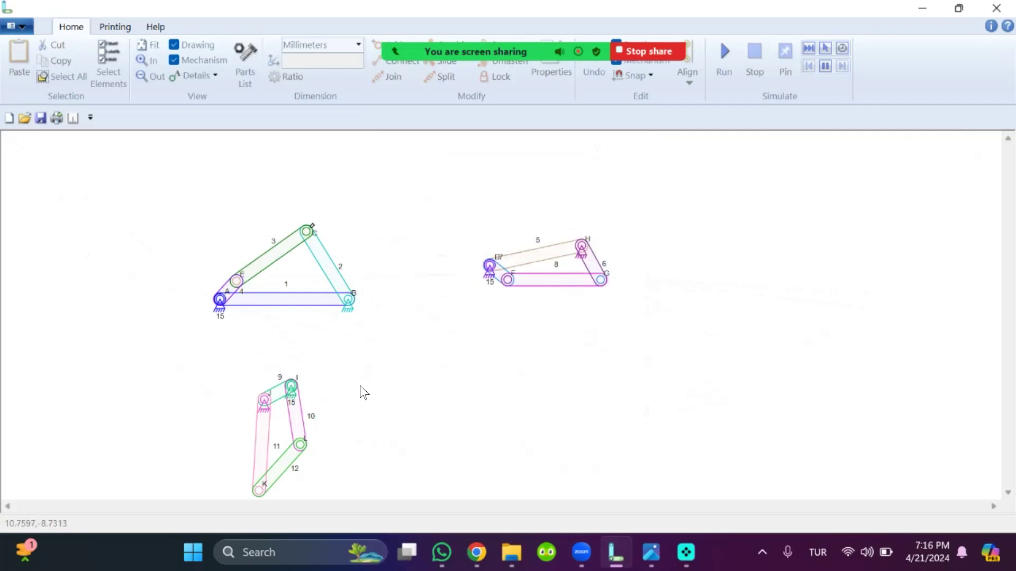
pyautogui.doubleClick(235, 283)
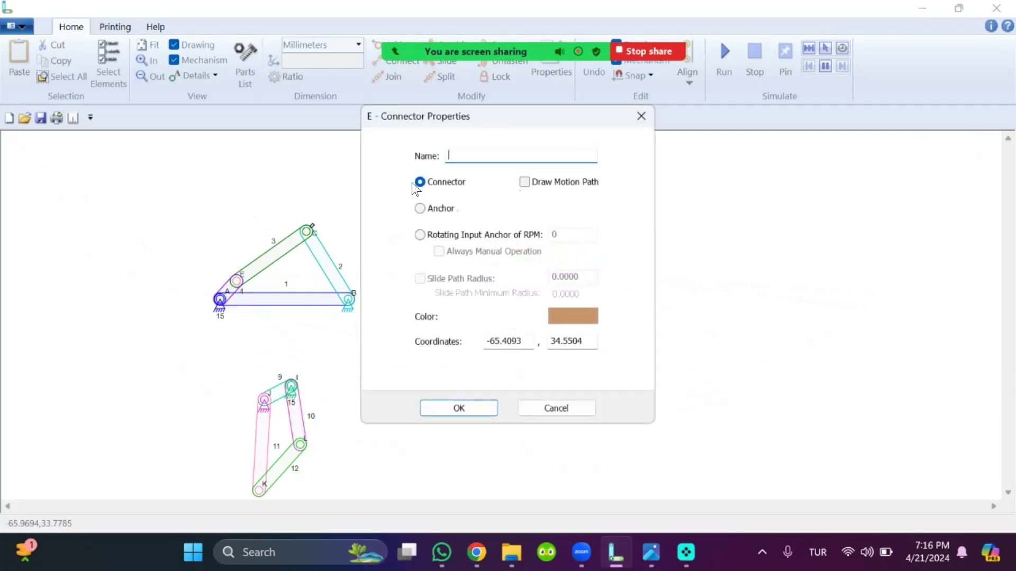
pyautogui.click(524, 183)
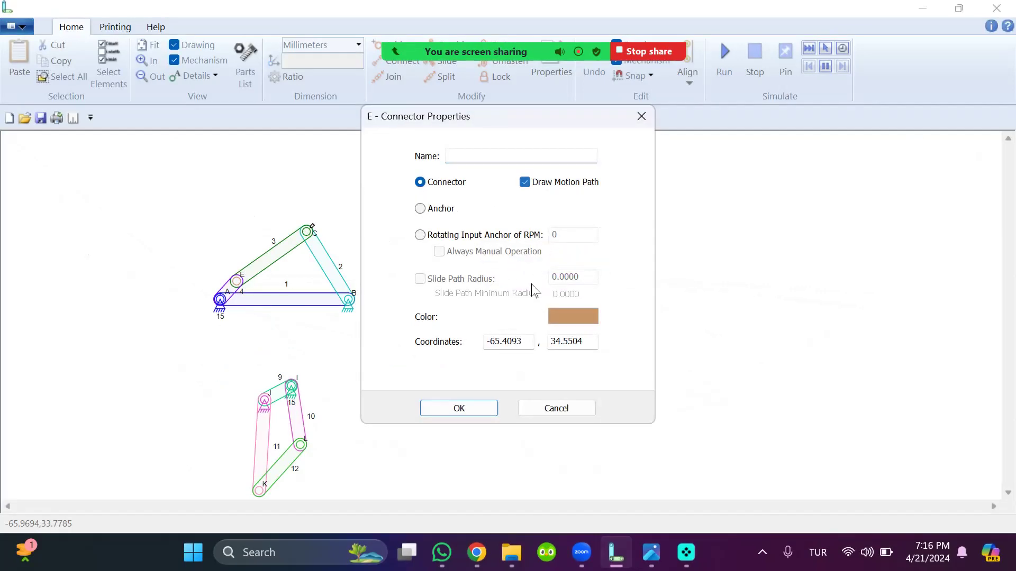
pyautogui.click(456, 409)
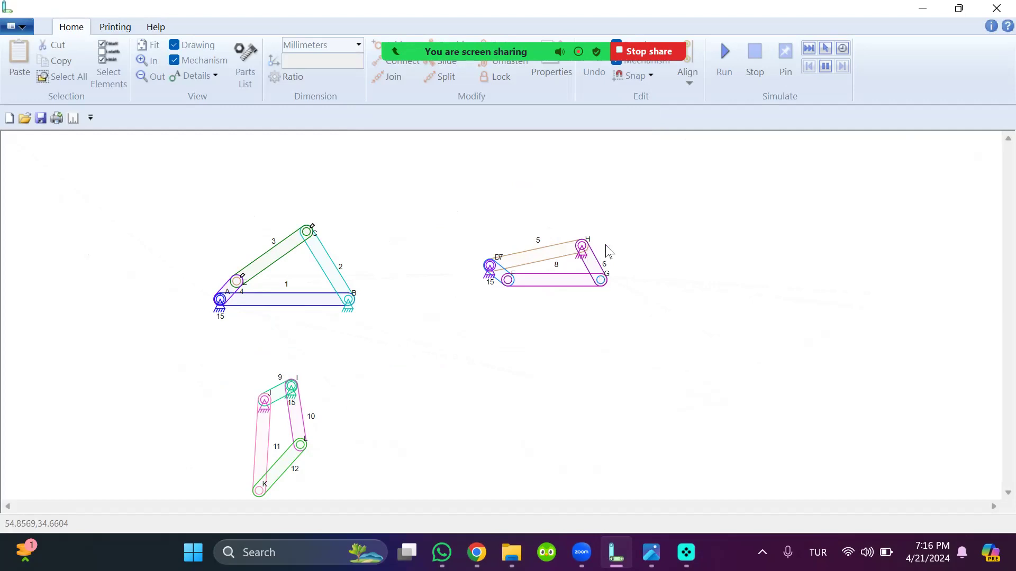
# Step: Enable Draw Motion Path for connectors G and F of the second four-bar mechanism
pyautogui.doubleClick(599, 268)
pyautogui.click(524, 182)
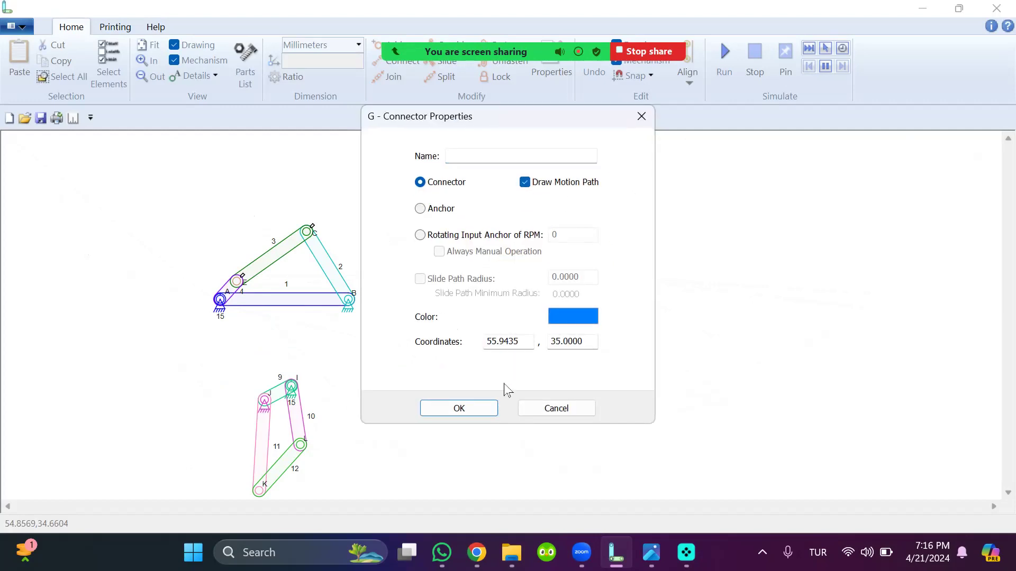
pyautogui.click(490, 409)
pyautogui.doubleClick(509, 280)
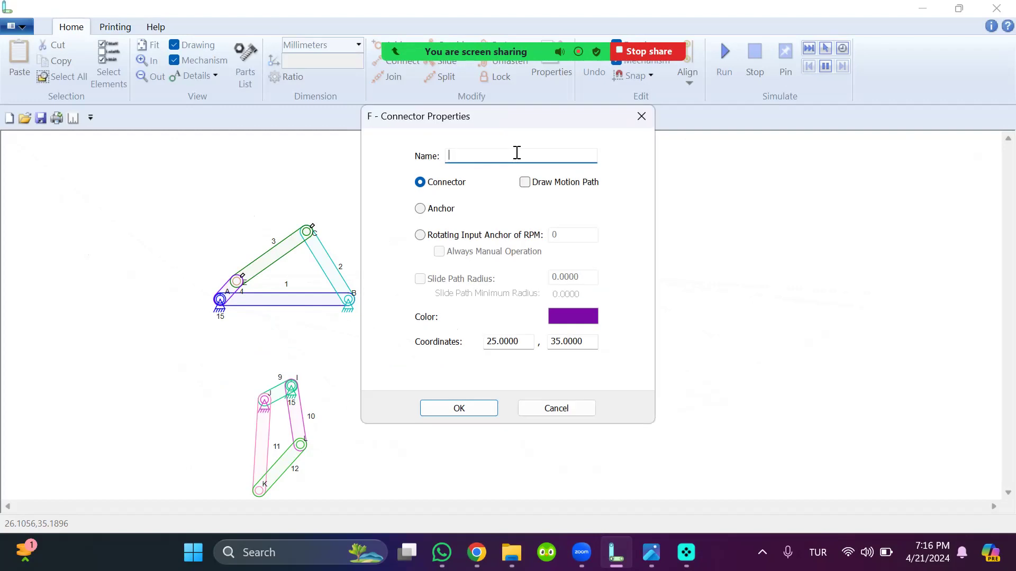
pyautogui.click(524, 182)
pyautogui.click(473, 402)
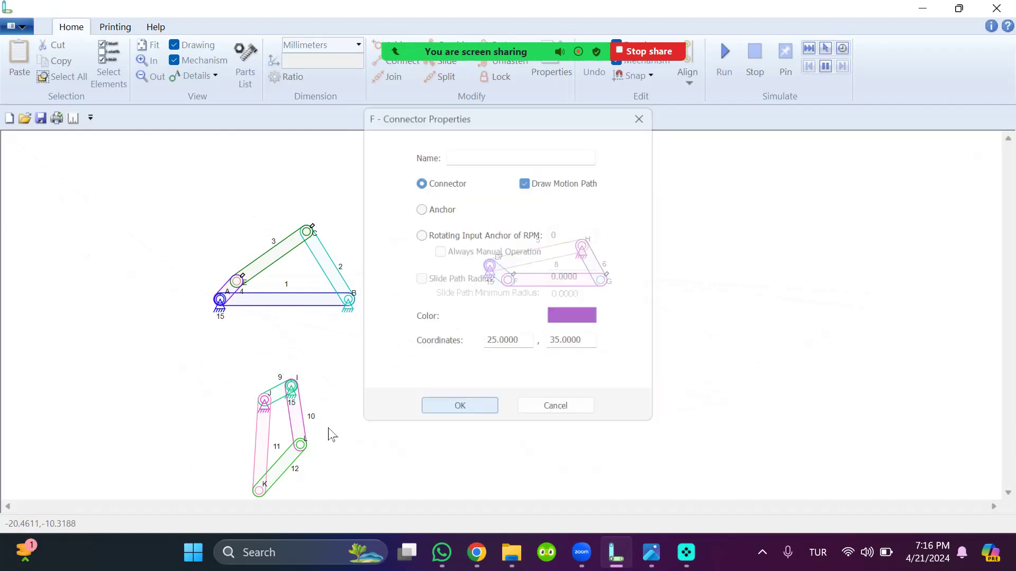
# Step: Enable Draw Motion Path for connectors K and L of the third four-bar mechanism
pyautogui.doubleClick(260, 490)
pyautogui.click(524, 182)
pyautogui.click(457, 409)
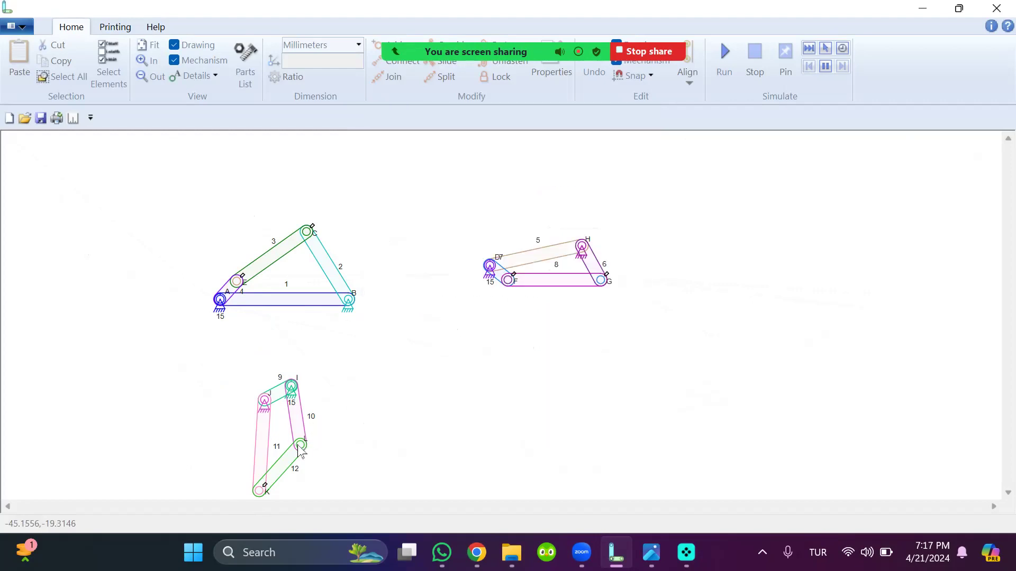
pyautogui.doubleClick(300, 445)
pyautogui.click(525, 182)
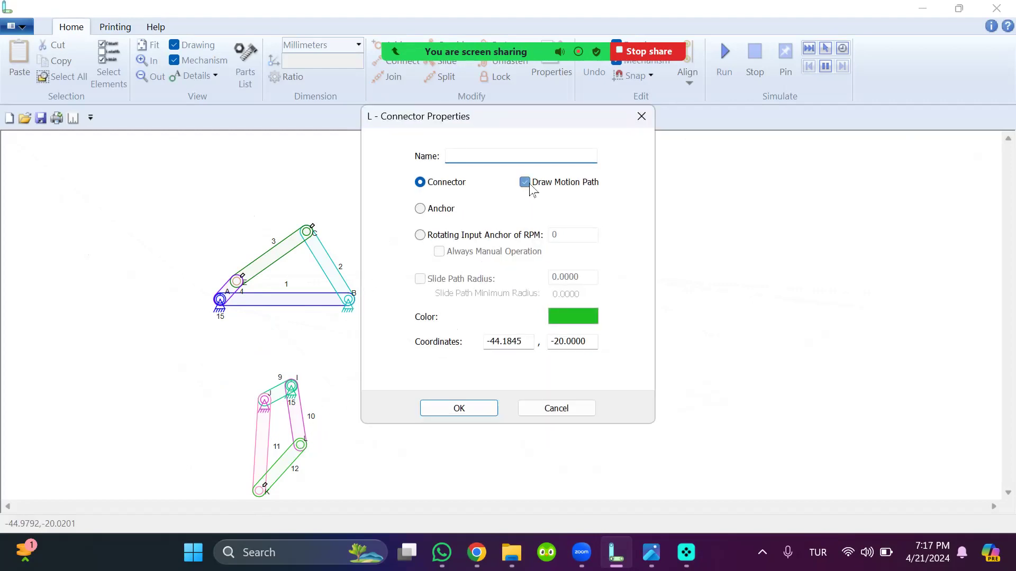
pyautogui.click(467, 410)
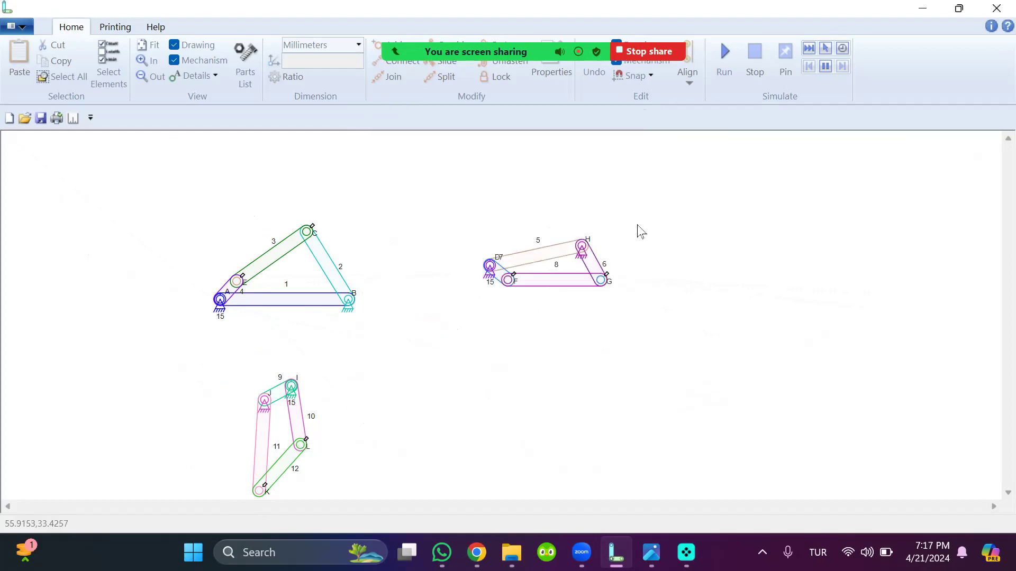
# Step: Run the simulation to trace the connectors' motion paths in all three mechanisms, and stop it
pyautogui.click(725, 70)
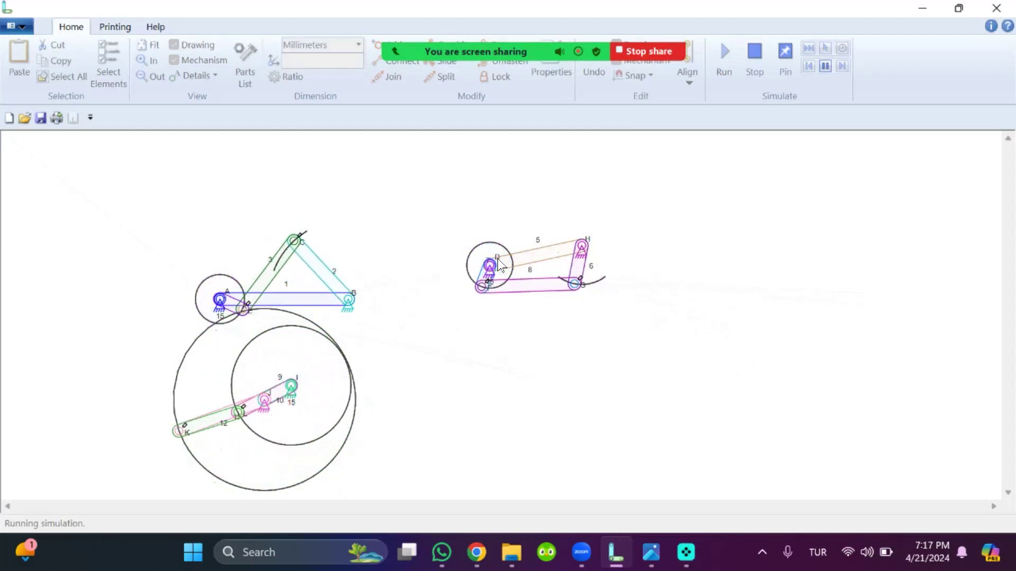
pyautogui.click(762, 59)
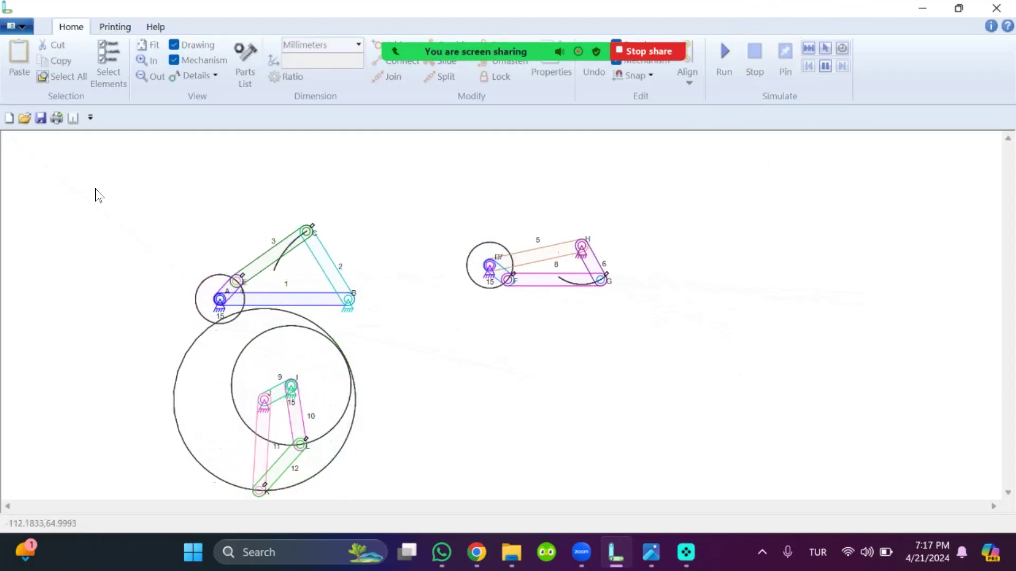
# Step: Start a new mechanism without saving tutorial3.linkage2, and place a link with a rotating input anchor in the left part of the canvas
pyautogui.click(9, 118)
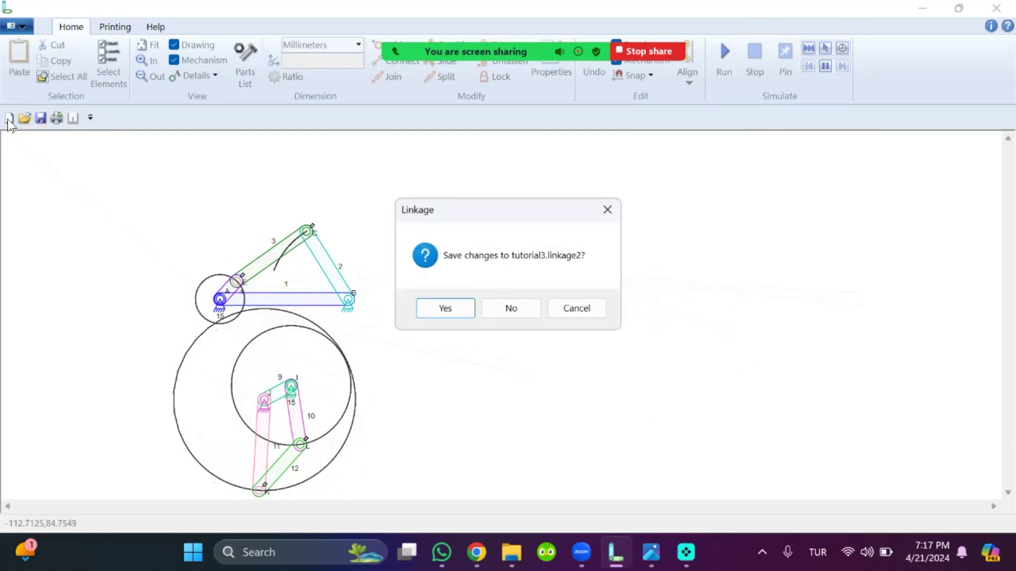
pyautogui.click(511, 312)
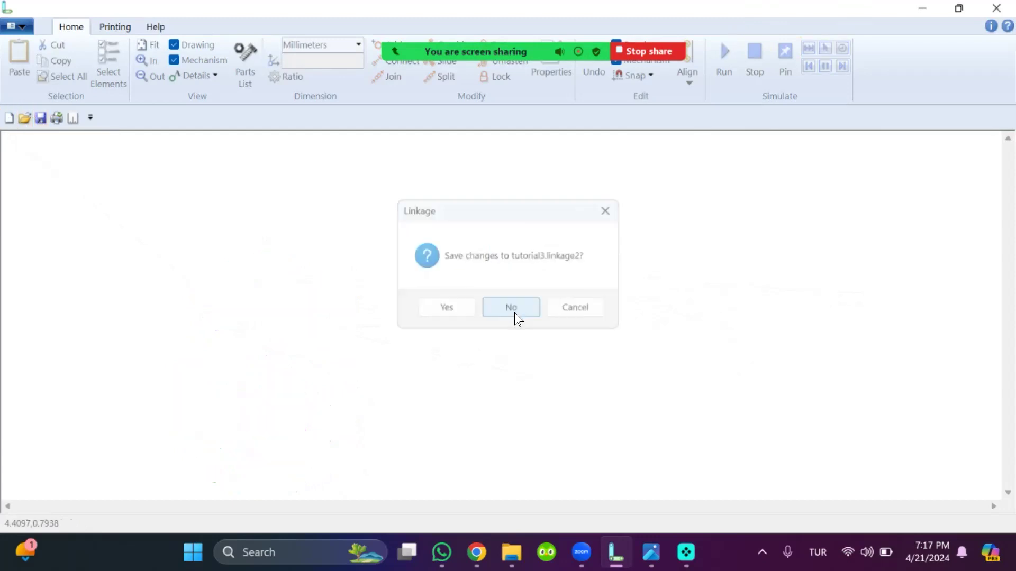
pyautogui.rightClick(211, 259)
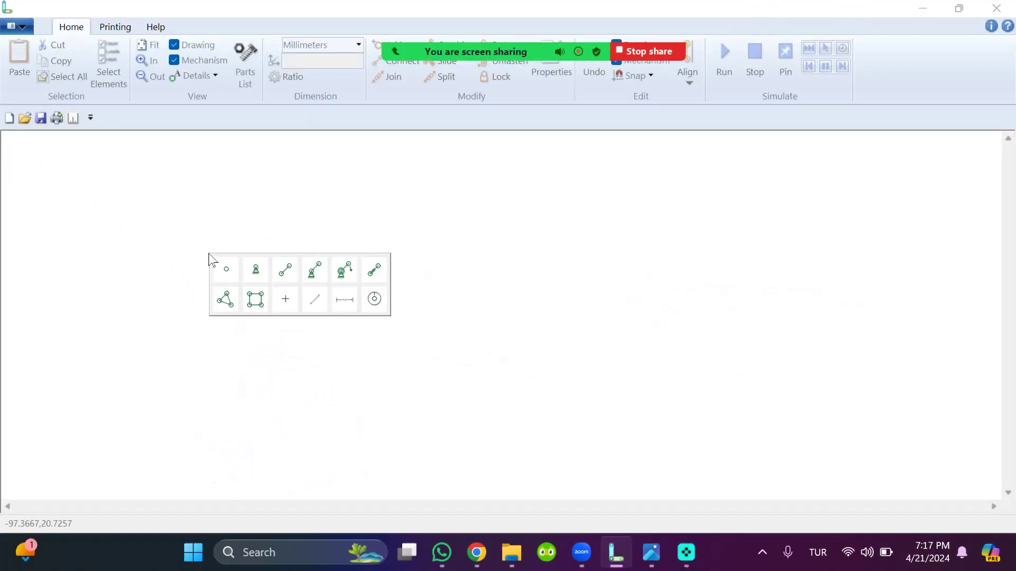
pyautogui.click(344, 276)
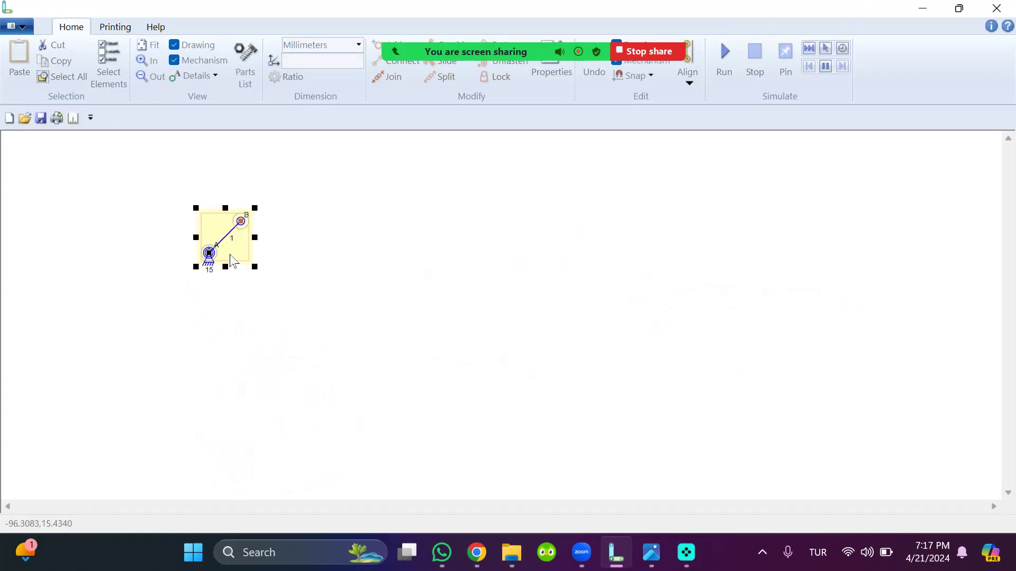
pyautogui.moveTo(211, 256); pyautogui.dragTo(158, 288)
pyautogui.click(291, 271)
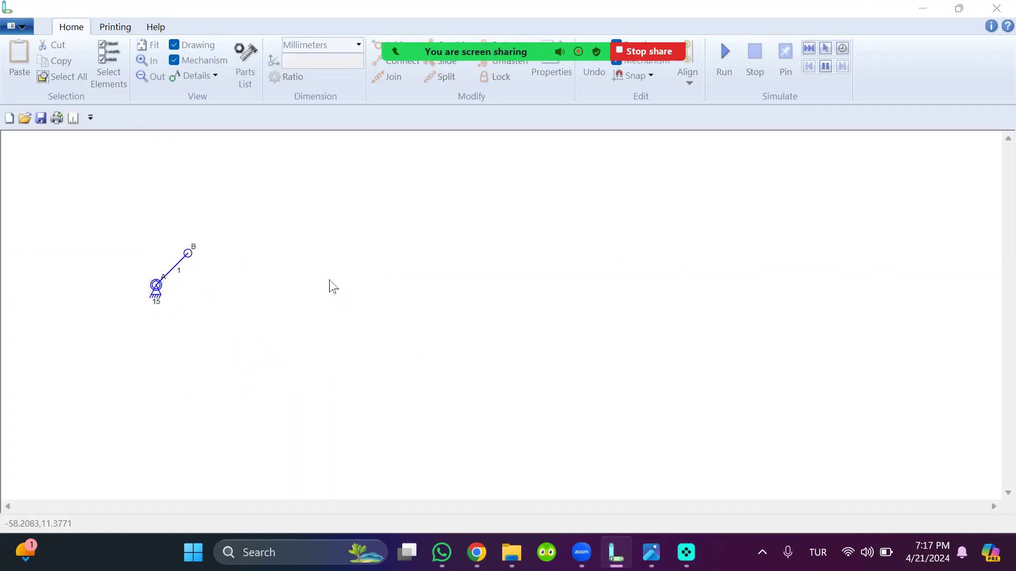
# Step: Add a second link with a fixed anchor, placing it to the right of the input link at the same height
pyautogui.rightClick(330, 280)
pyautogui.click(439, 298)
pyautogui.click(316, 273)
pyautogui.moveTo(319, 222); pyautogui.dragTo(346, 289)
pyautogui.click(445, 265)
# Step: Join link 1's free end to link 2's anchor, level it with the input anchor, and swing link 2's free end up to the left
pyautogui.click(189, 255)
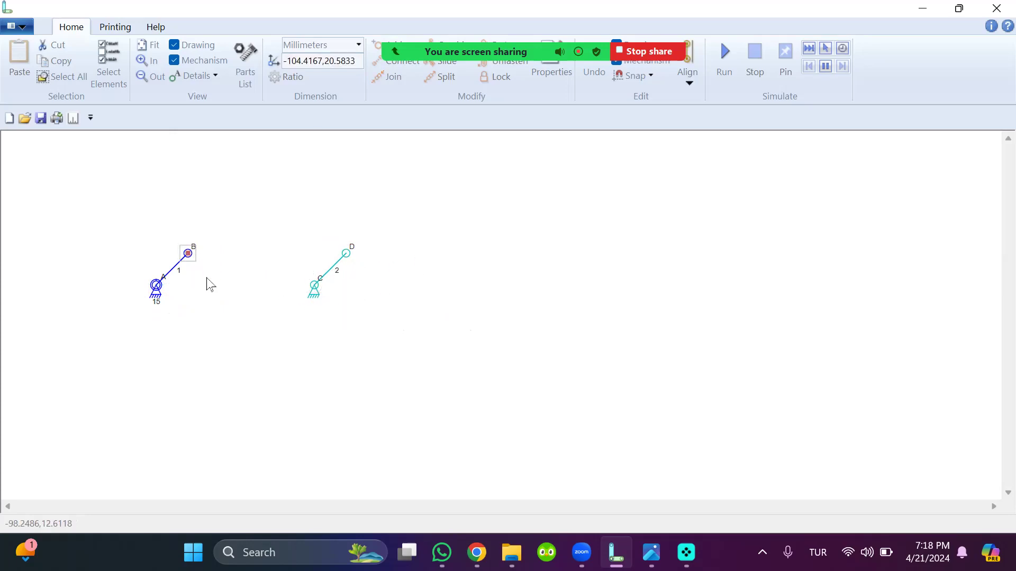
pyautogui.keyDown('shift'); pyautogui.click(313, 286); pyautogui.keyUp('shift')
pyautogui.click(389, 76)
pyautogui.moveTo(251, 270); pyautogui.dragTo(291, 286)
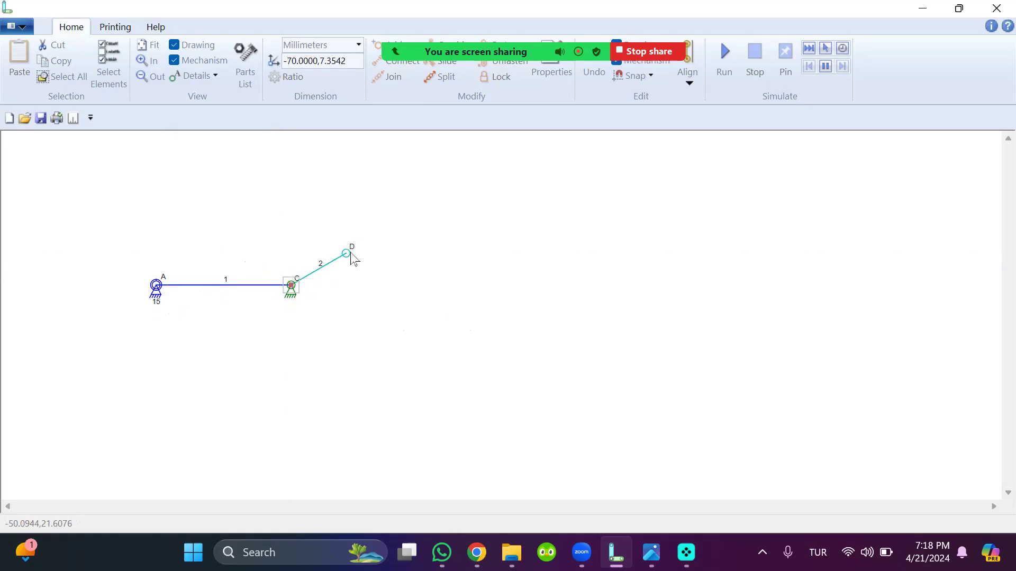
pyautogui.moveTo(347, 254); pyautogui.dragTo(267, 205)
# Step: Add a plain two-connector link just above input anchor A
pyautogui.rightClick(49, 276)
pyautogui.click(120, 292)
pyautogui.moveTo(61, 256); pyautogui.dragTo(172, 248)
# Step: Join the third link's lower connector to input anchor A, level A with anchor C, and shorten the crank by lowering its free end
pyautogui.click(157, 262)
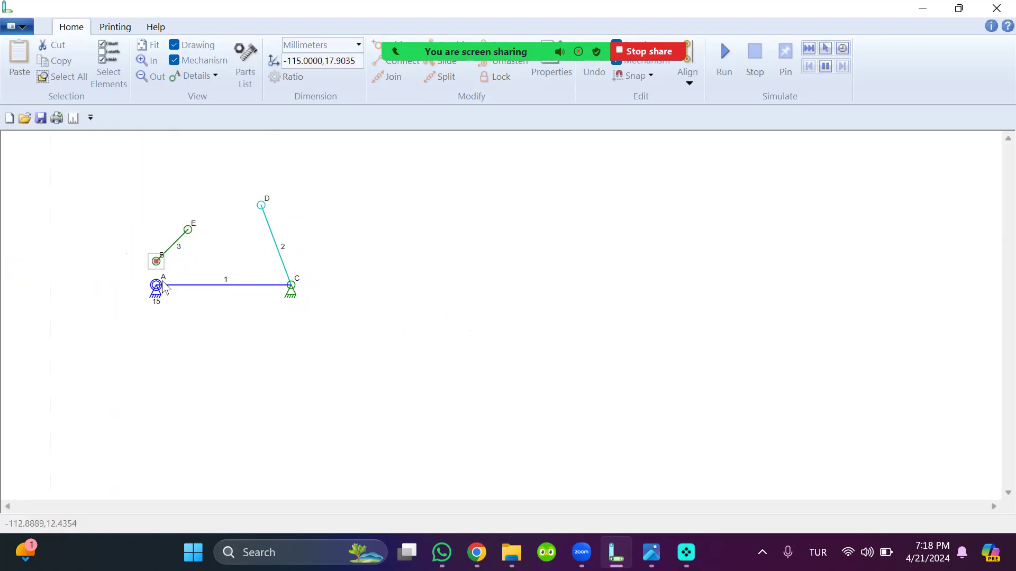
pyautogui.keyDown('shift'); pyautogui.click(157, 285); pyautogui.keyUp('shift')
pyautogui.click(388, 77)
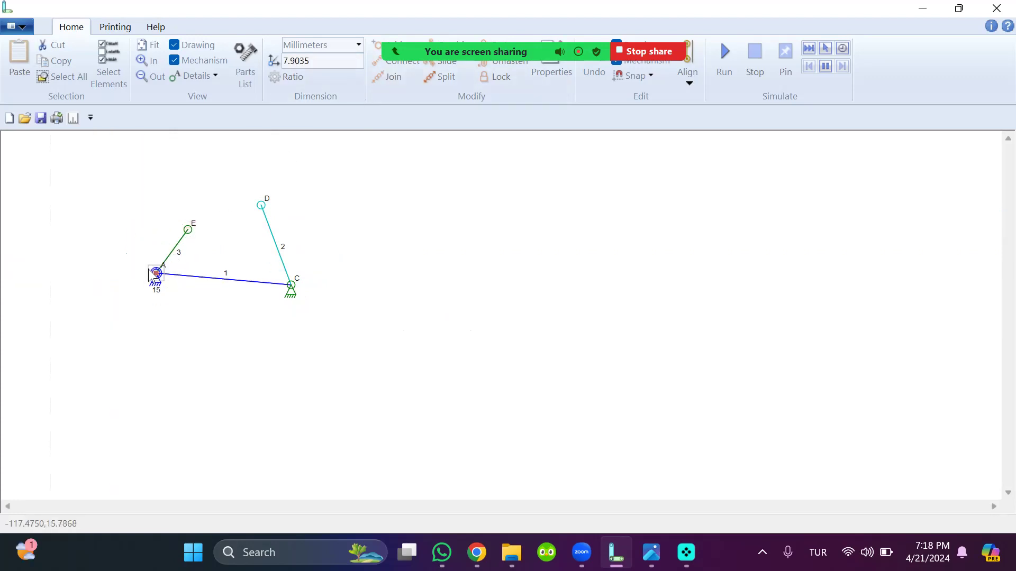
pyautogui.moveTo(155, 274); pyautogui.dragTo(154, 285)
pyautogui.moveTo(188, 230); pyautogui.dragTo(186, 243)
# Step: Add a fourth two-connector link and place it between the crank's free end E and connector D
pyautogui.rightClick(165, 196)
pyautogui.click(242, 211)
pyautogui.moveTo(183, 188); pyautogui.dragTo(221, 199)
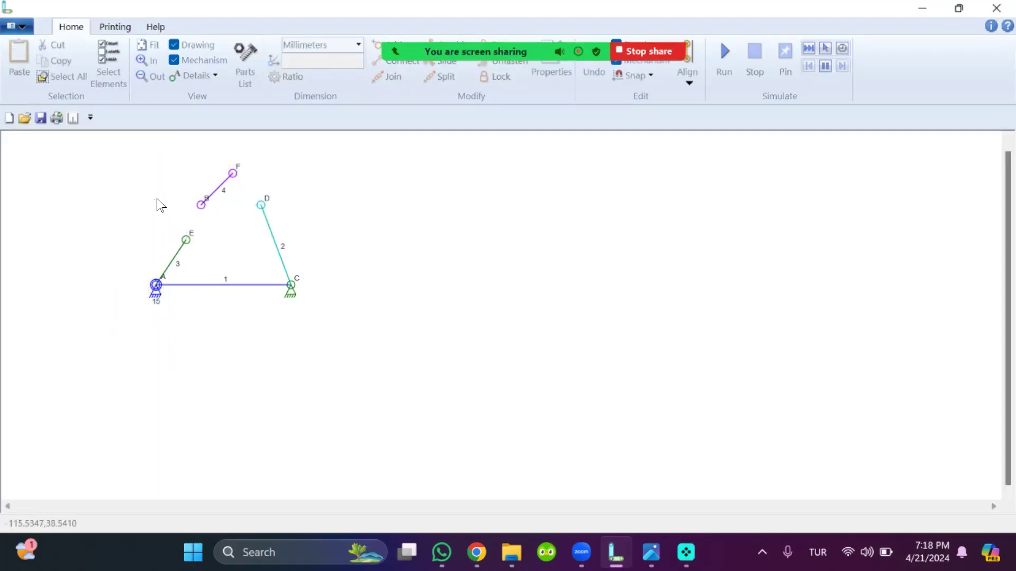
# Step: Join link 4 to crank end E and to connector D, and lower joints E and D slightly
pyautogui.click(201, 207)
pyautogui.keyDown('ctrl'); pyautogui.click(188, 239); pyautogui.keyUp('ctrl')
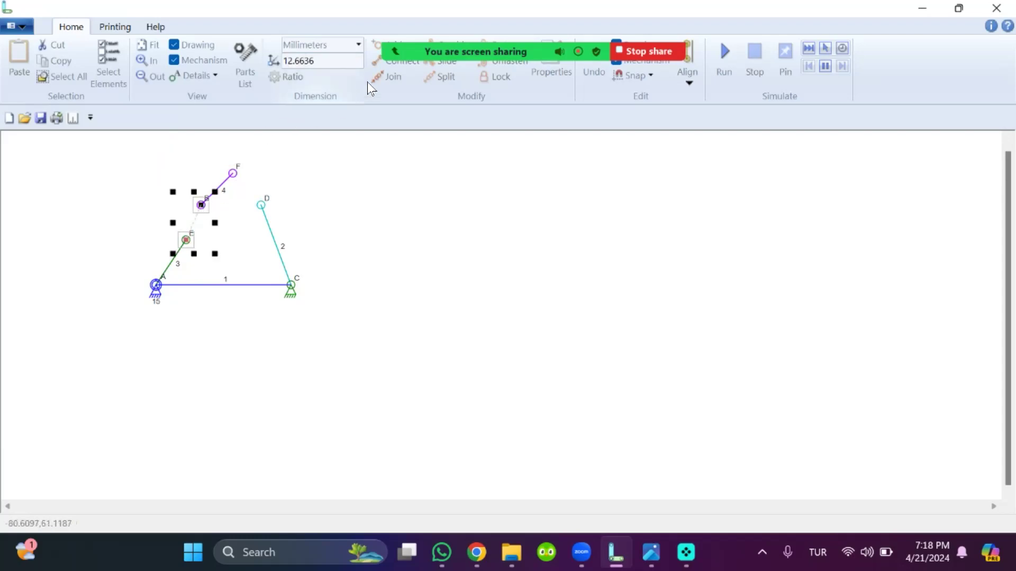
pyautogui.click(386, 73)
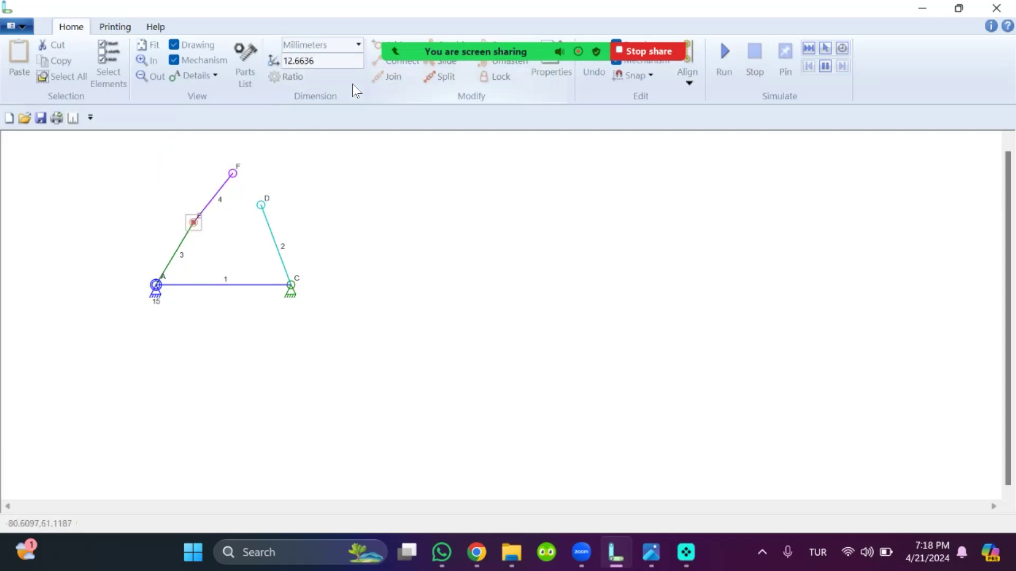
pyautogui.click(232, 173)
pyautogui.keyDown('ctrl'); pyautogui.click(258, 201); pyautogui.keyUp('ctrl')
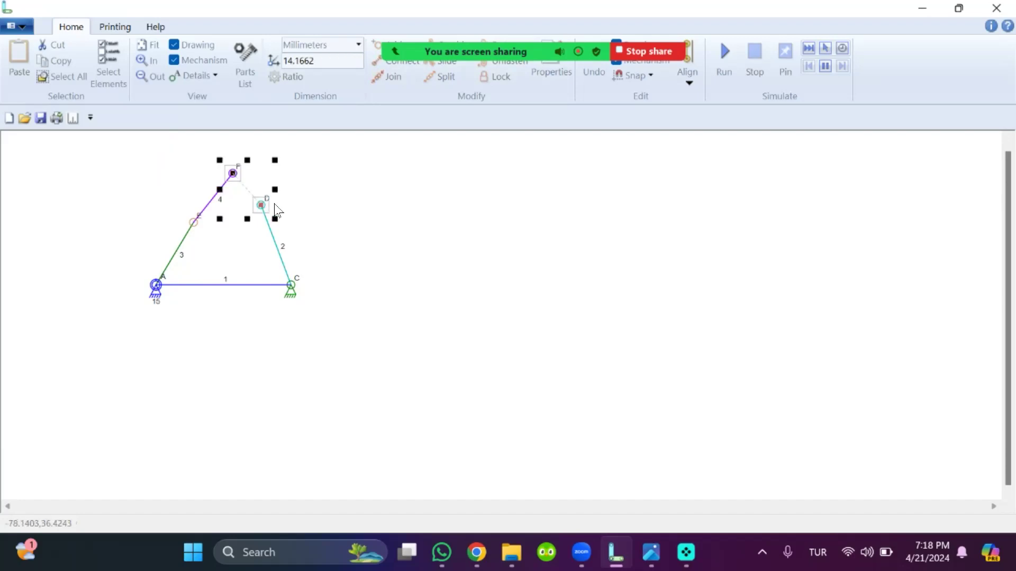
pyautogui.click(378, 72)
pyautogui.click(197, 221)
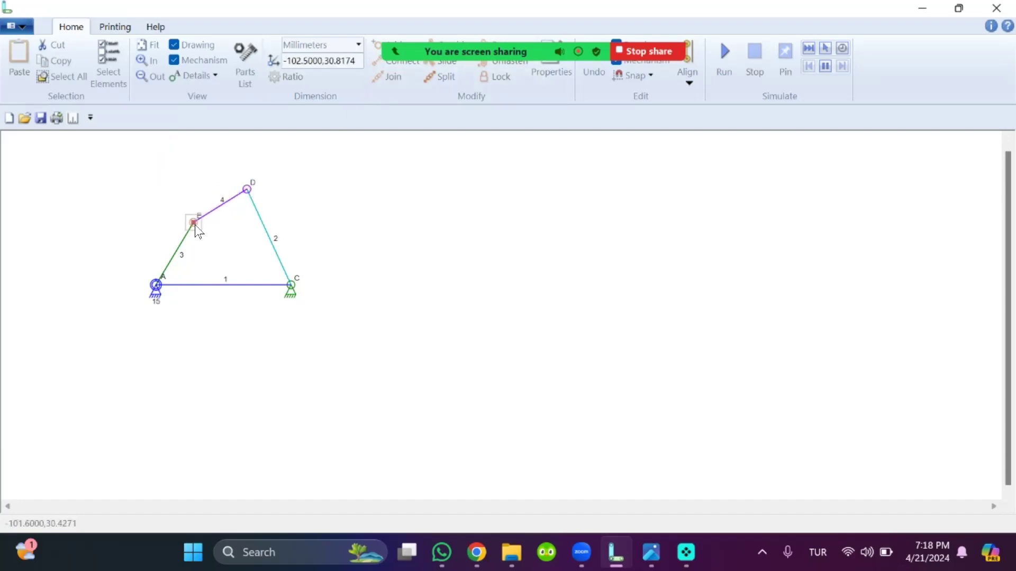
pyautogui.moveTo(248, 192); pyautogui.dragTo(246, 195)
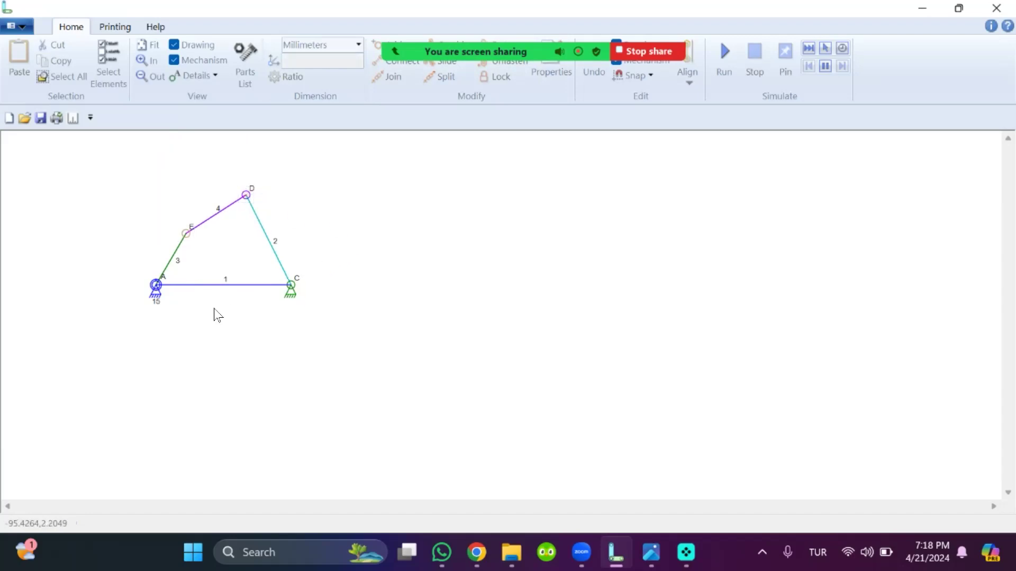
# Step: Set the length of link 1 between anchors A and C to 42.7279 mm
pyautogui.click(229, 287)
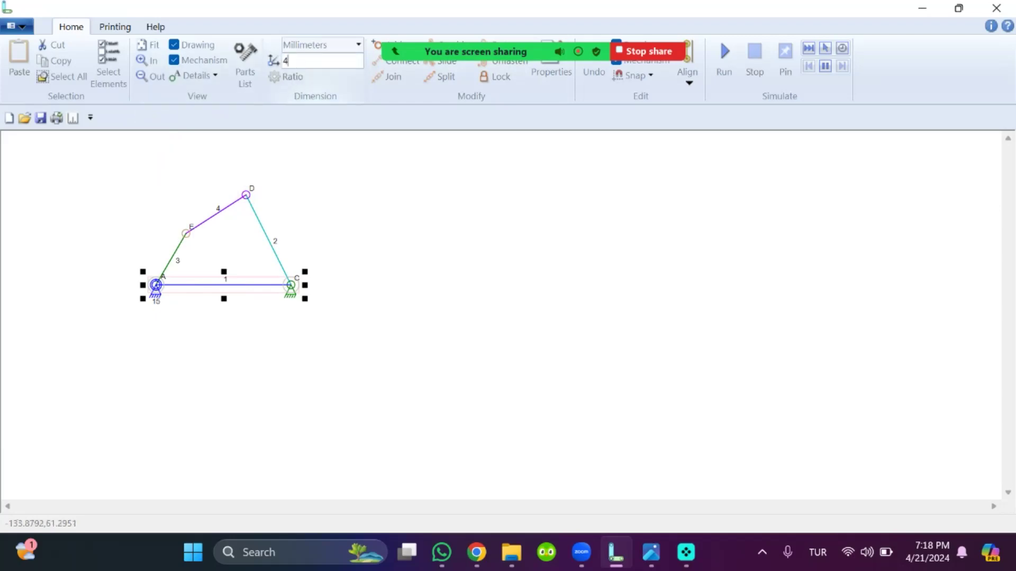
pyautogui.write('42.7279')
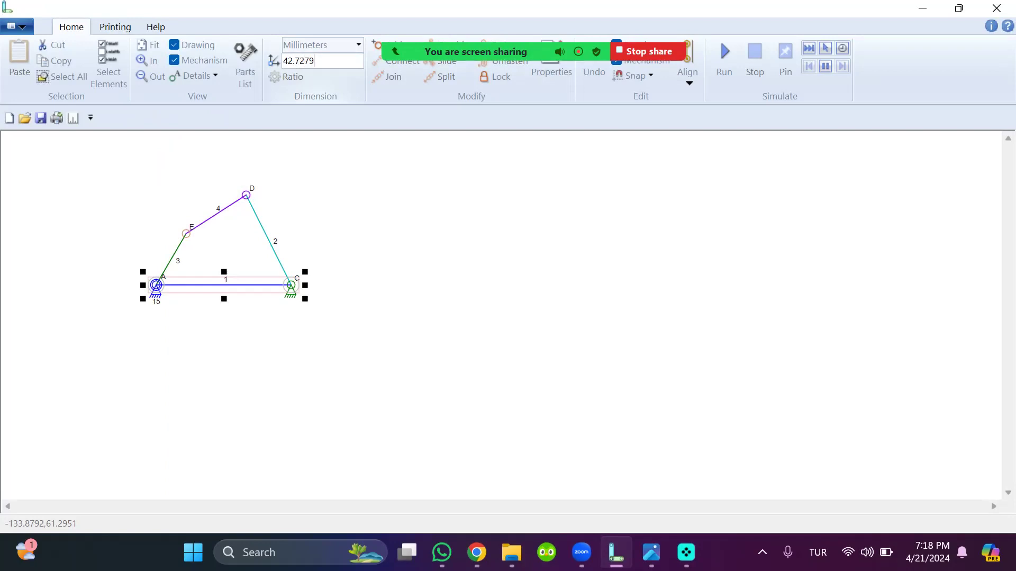
pyautogui.press('Return')
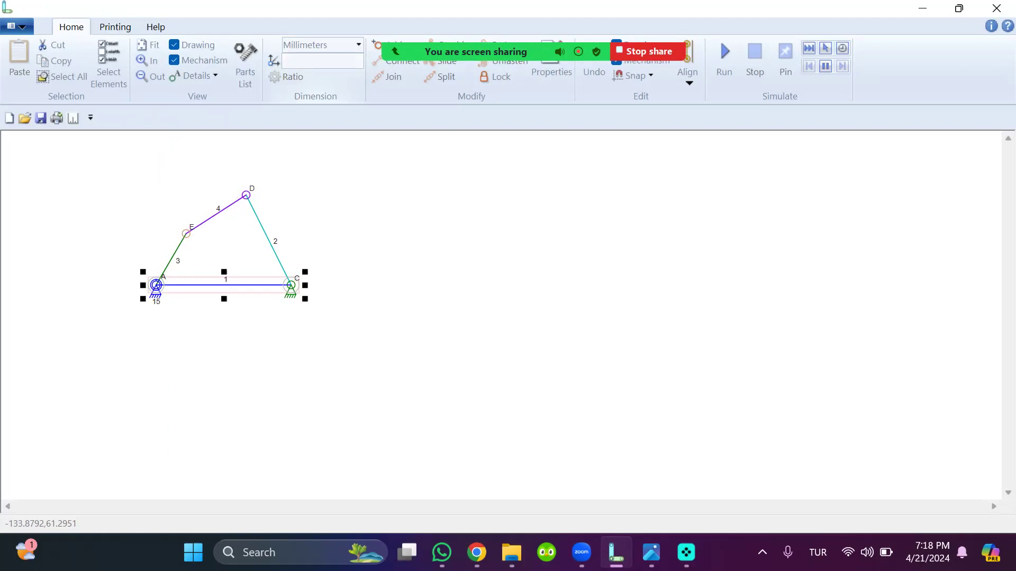
pyautogui.click(411, 233)
# Step: Set link 2's length to 26.5391 mm and bring anchor C level with input anchor A
pyautogui.click(272, 254)
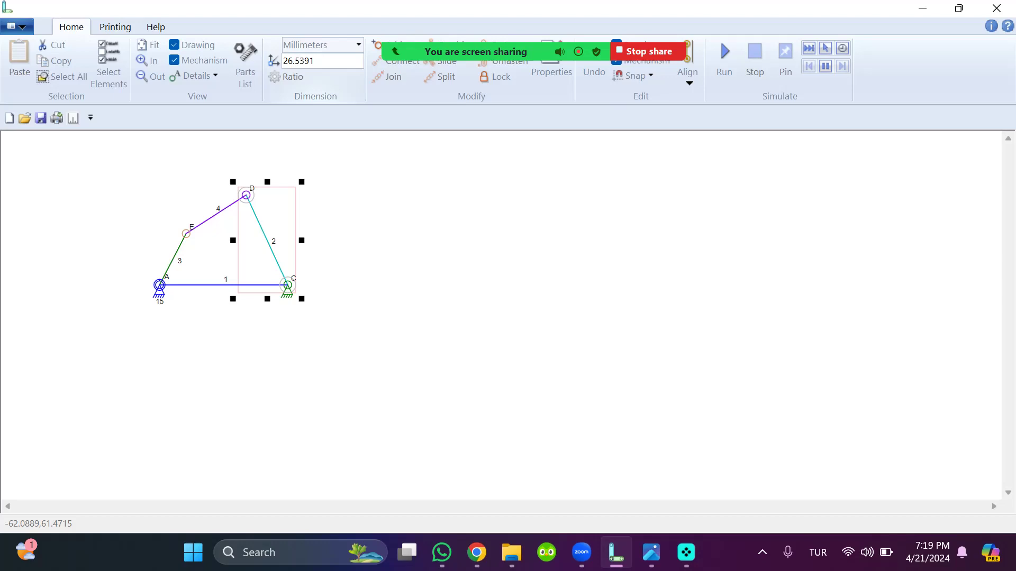
pyautogui.click(310, 280)
pyautogui.moveTo(284, 277); pyautogui.dragTo(284, 286)
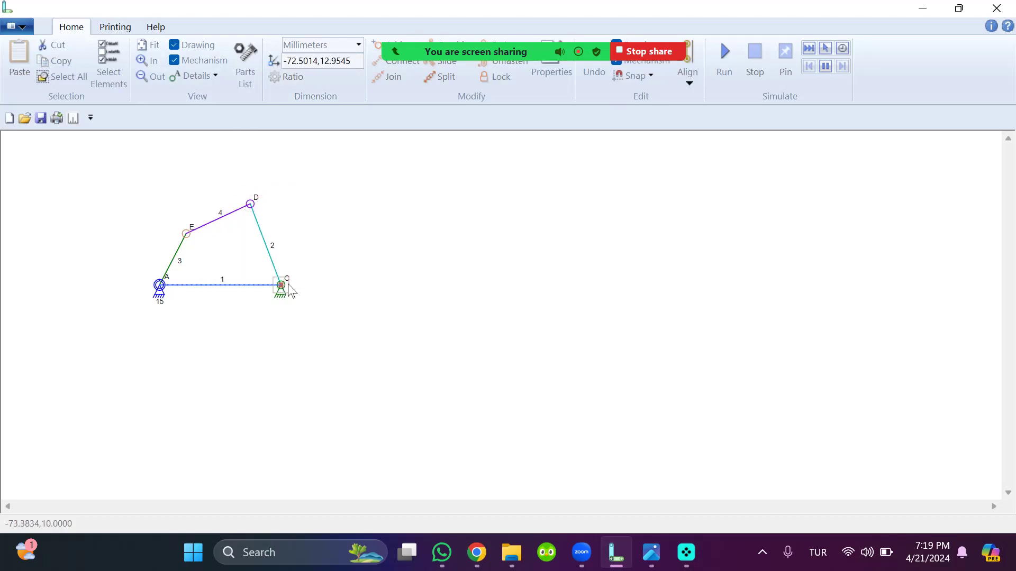
# Step: Enter new lengths to lengthen coupler link 4 and shorten crank link 3, keeping anchor C level with anchor A
pyautogui.click(227, 215)
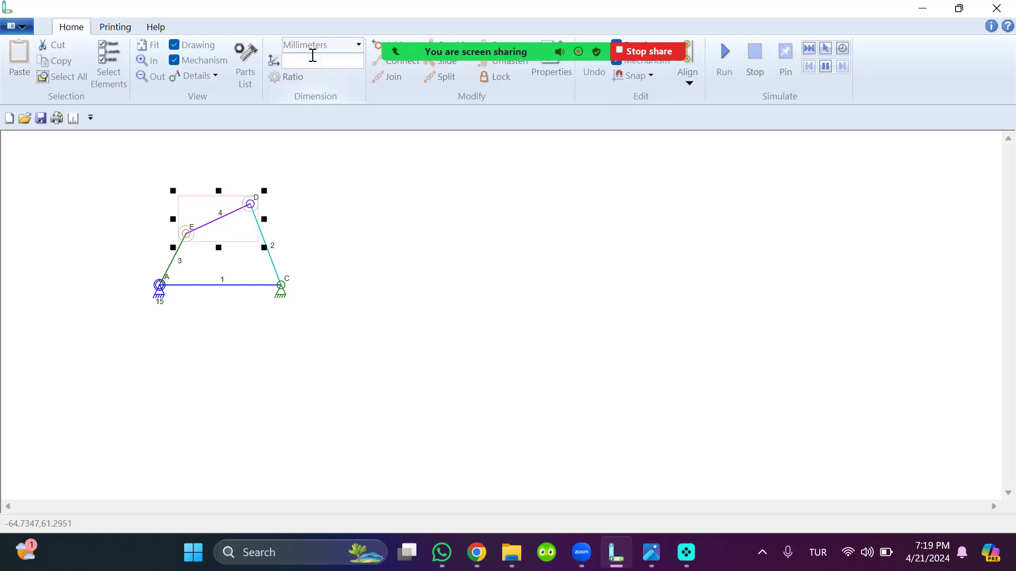
pyautogui.press('Return')
pyautogui.click(80, 220)
pyautogui.click(176, 257)
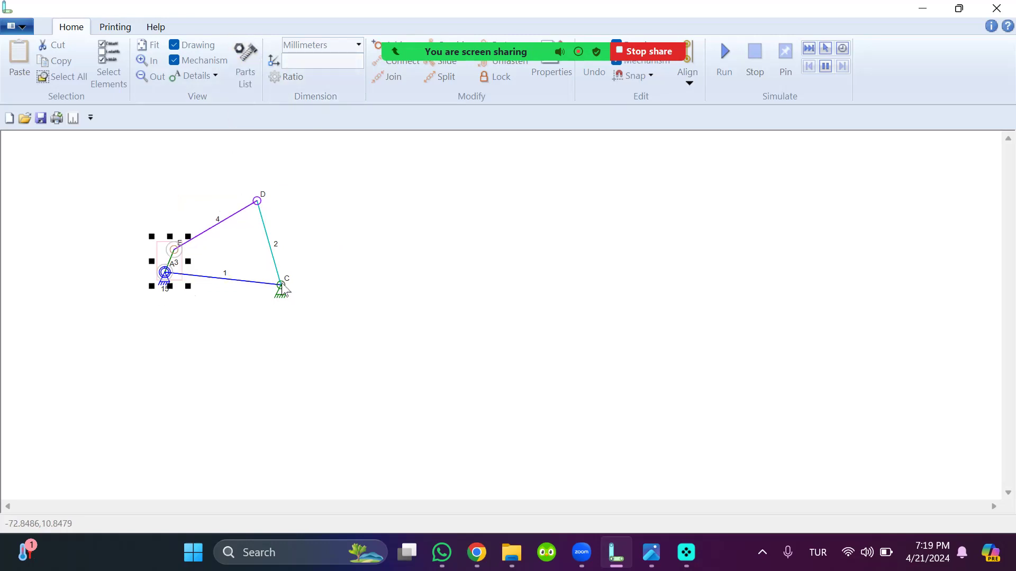
pyautogui.moveTo(283, 286); pyautogui.dragTo(284, 280)
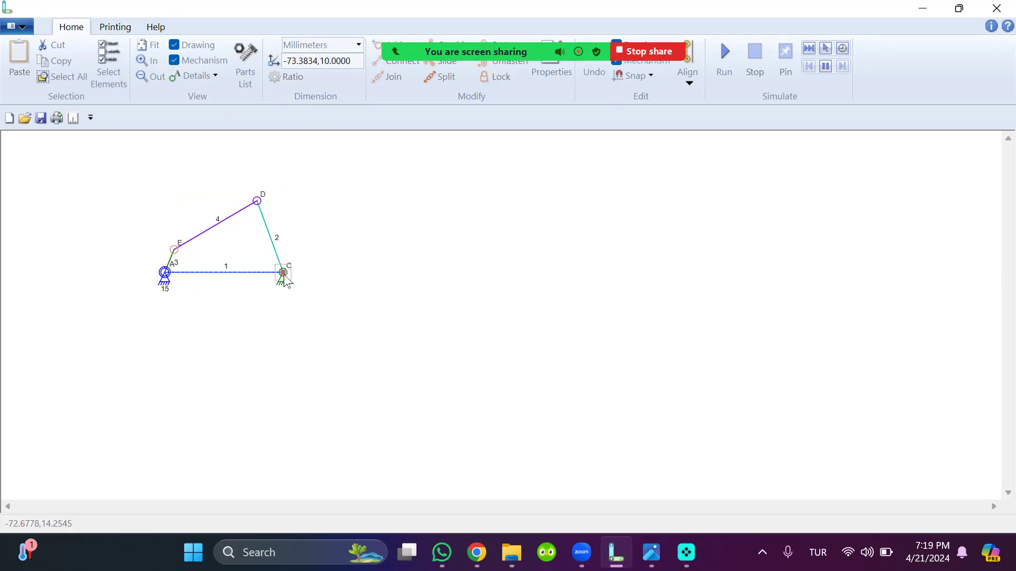
# Step: Run the simulation to check the crank's rotation, and stop it again
pyautogui.click(327, 229)
pyautogui.click(726, 56)
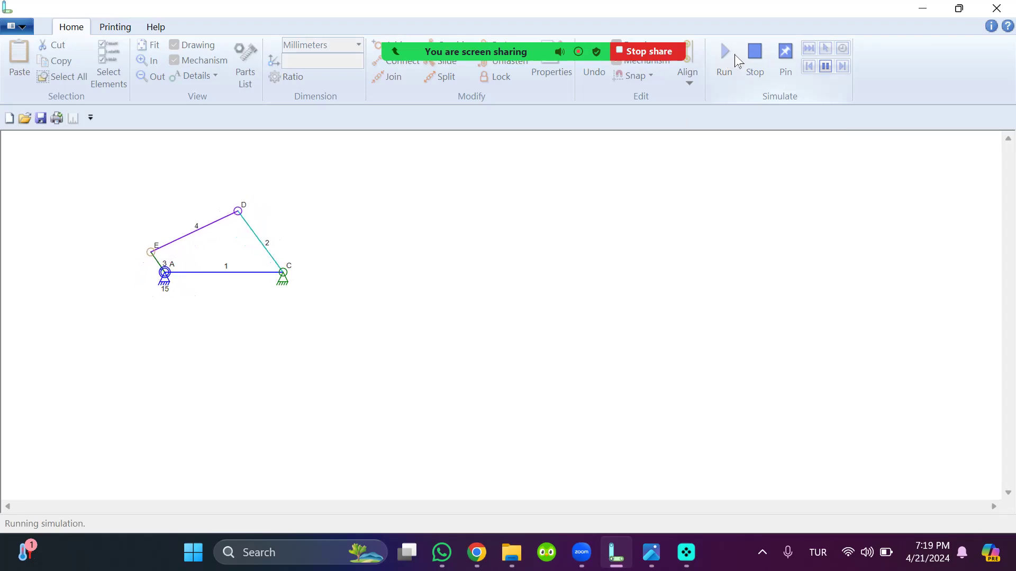
pyautogui.click(762, 55)
# Step: Make links 4, 1, 2 and 3 solid in their link properties
pyautogui.doubleClick(220, 218)
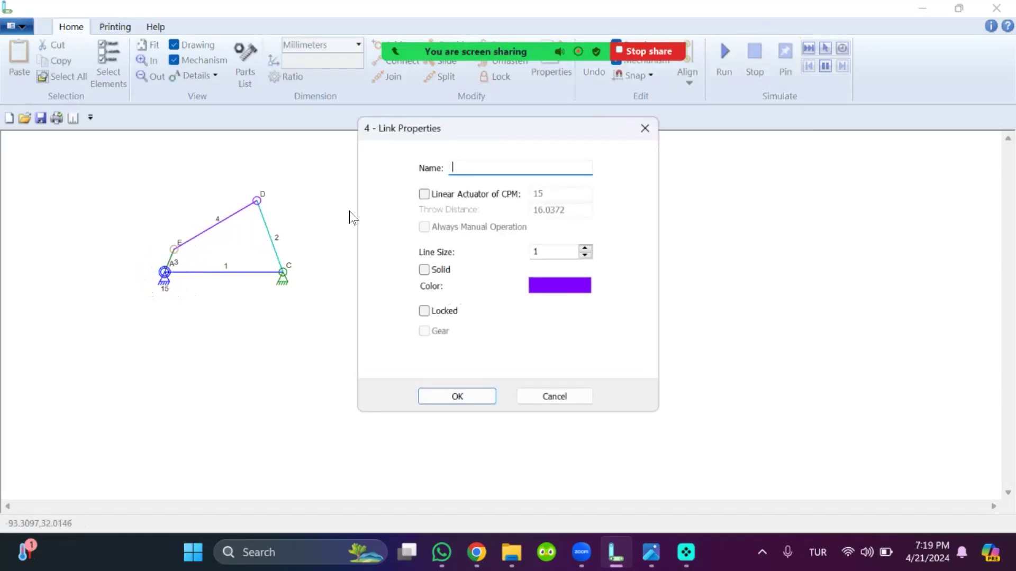
pyautogui.click(424, 269)
pyautogui.click(457, 395)
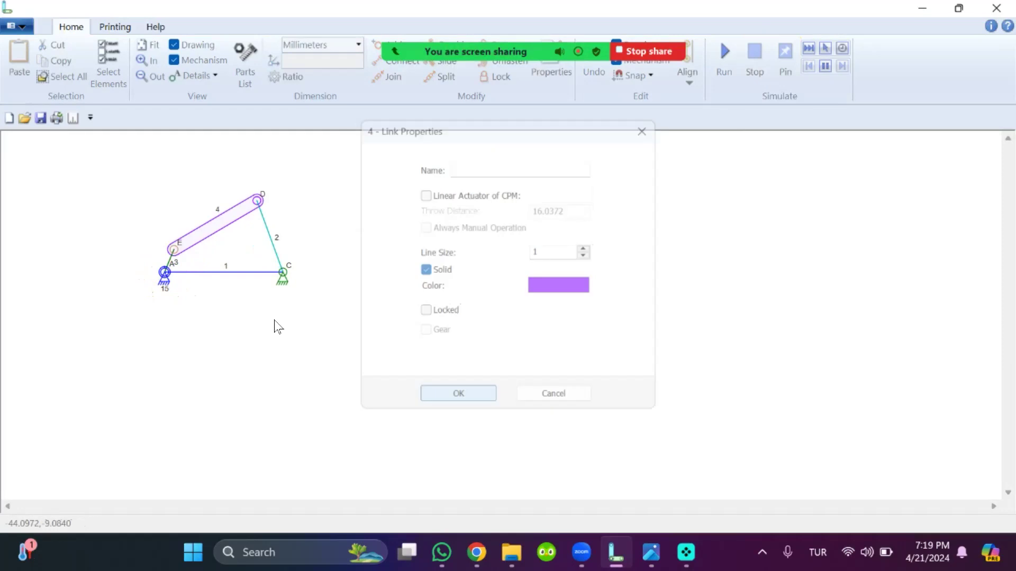
pyautogui.doubleClick(242, 272)
pyautogui.click(424, 269)
pyautogui.click(457, 396)
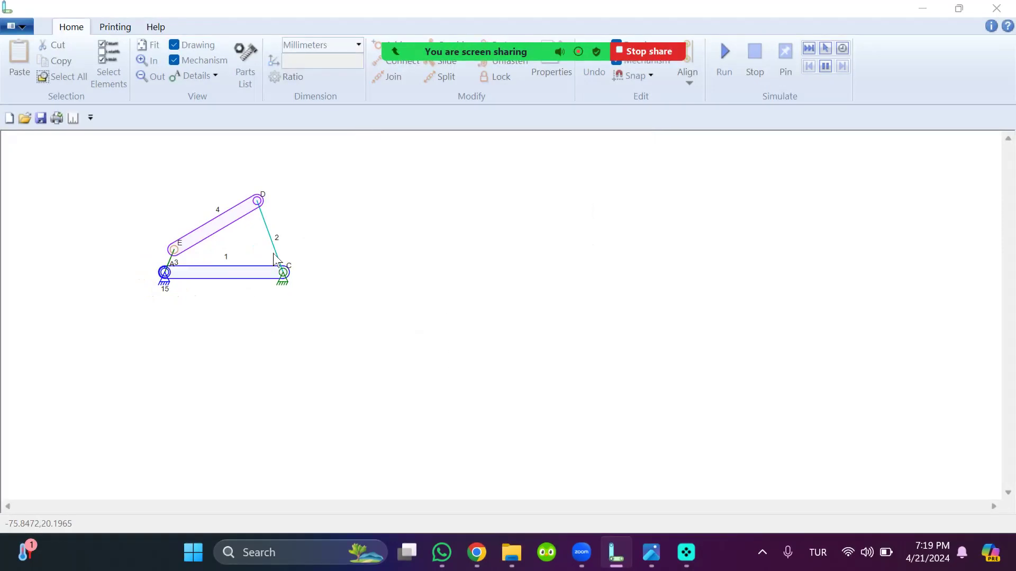
pyautogui.doubleClick(274, 257)
pyautogui.click(424, 270)
pyautogui.click(455, 396)
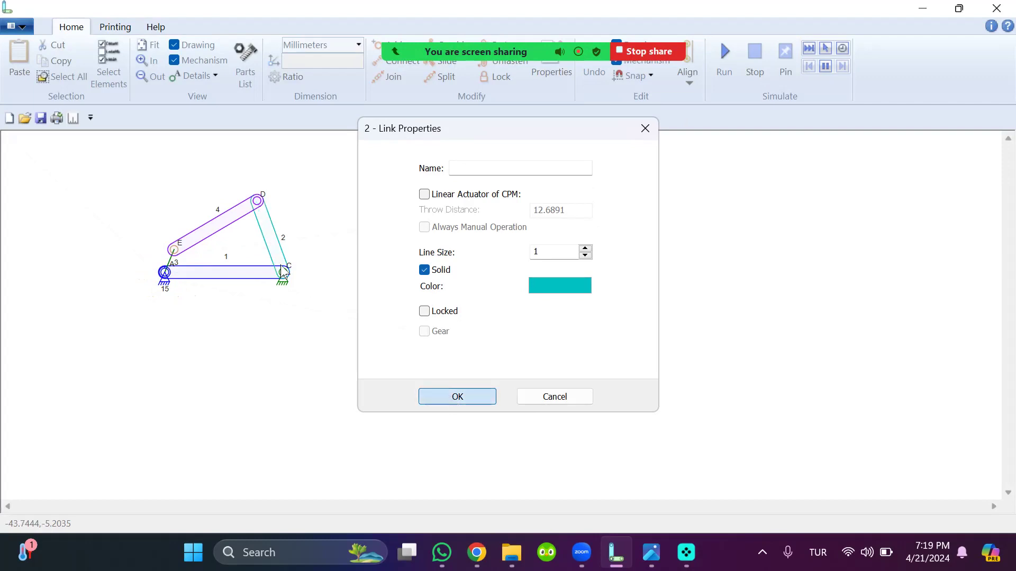
pyautogui.doubleClick(173, 260)
pyautogui.click(424, 270)
pyautogui.click(456, 396)
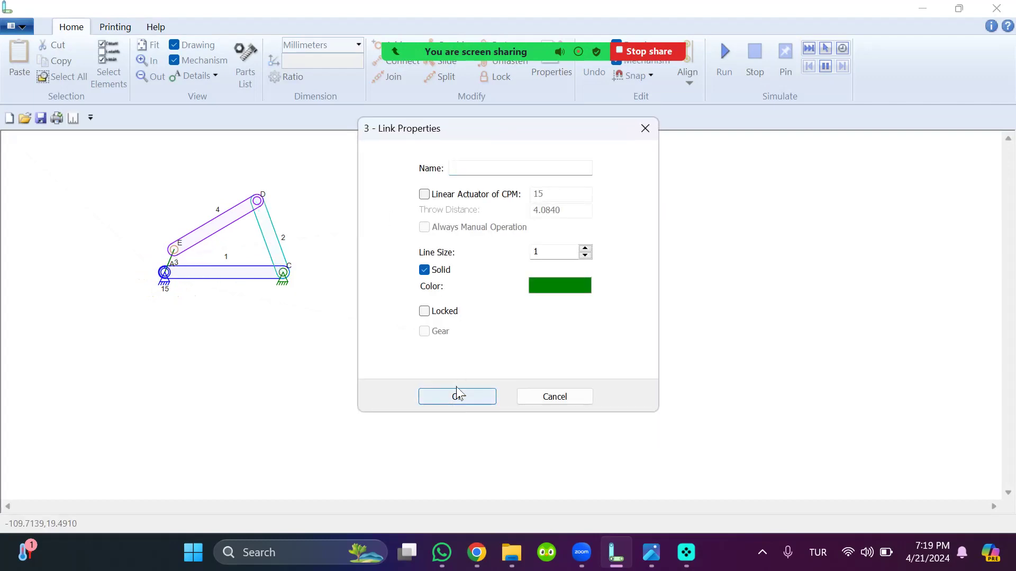
# Step: Run the simulation of the mechanism with its solid links, and stop it
pyautogui.click(735, 64)
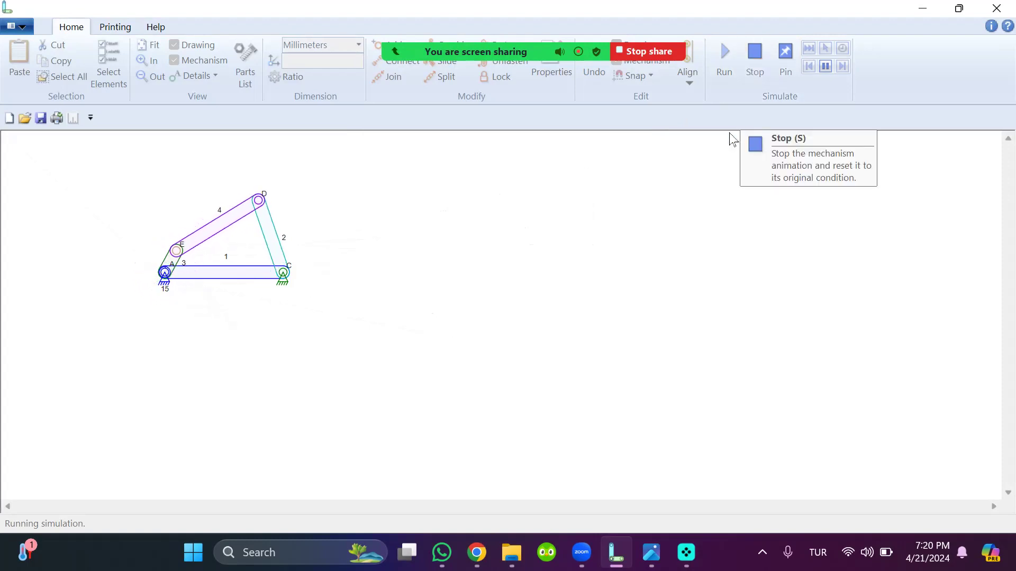
pyautogui.click(754, 66)
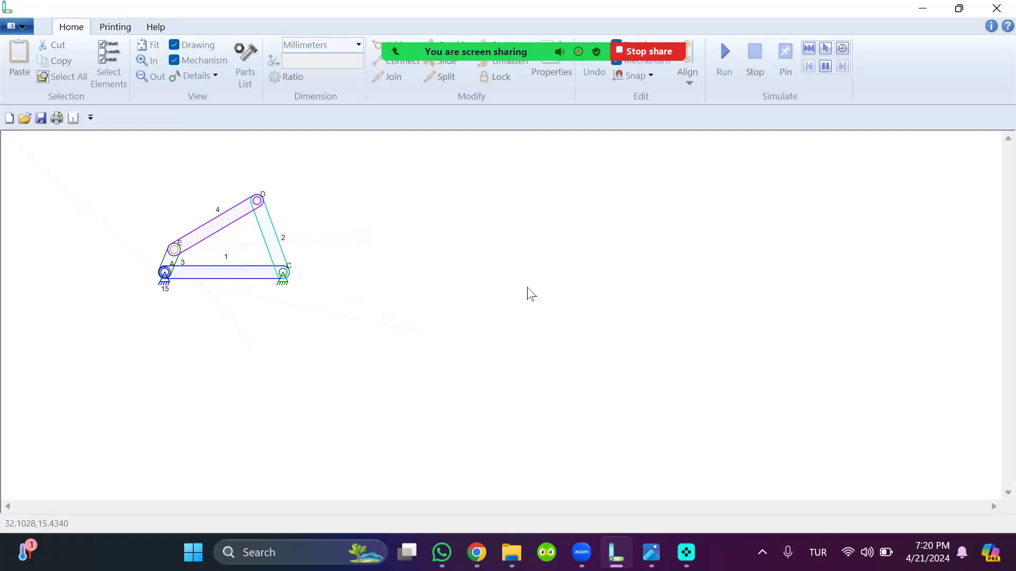
# Step: Switch to the Movavi Suite player to view the Grashof four-bar inversions, and return to the linkage drawing
pyautogui.rightClick(471, 231)
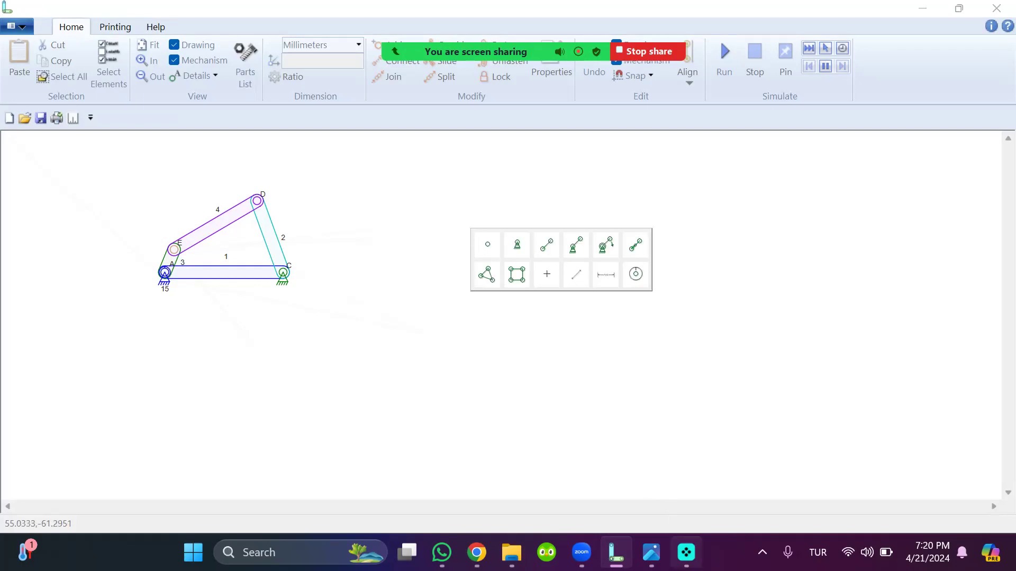
pyautogui.click(686, 552)
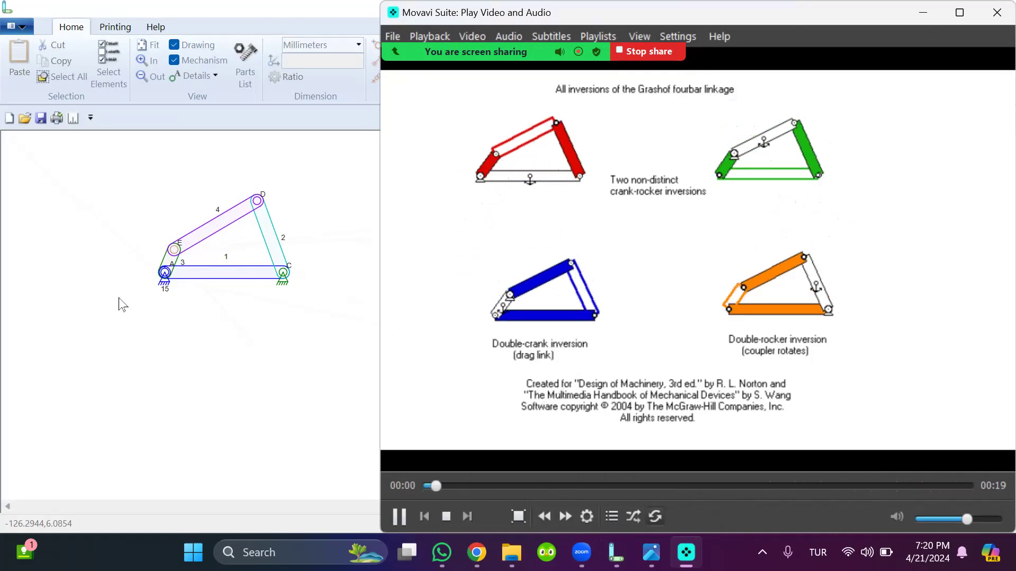
pyautogui.click(20, 329)
# Step: Add a link with a rotating input anchor to the right of the first mechanism and stretch its free end to about (75, 35)
pyautogui.rightClick(518, 262)
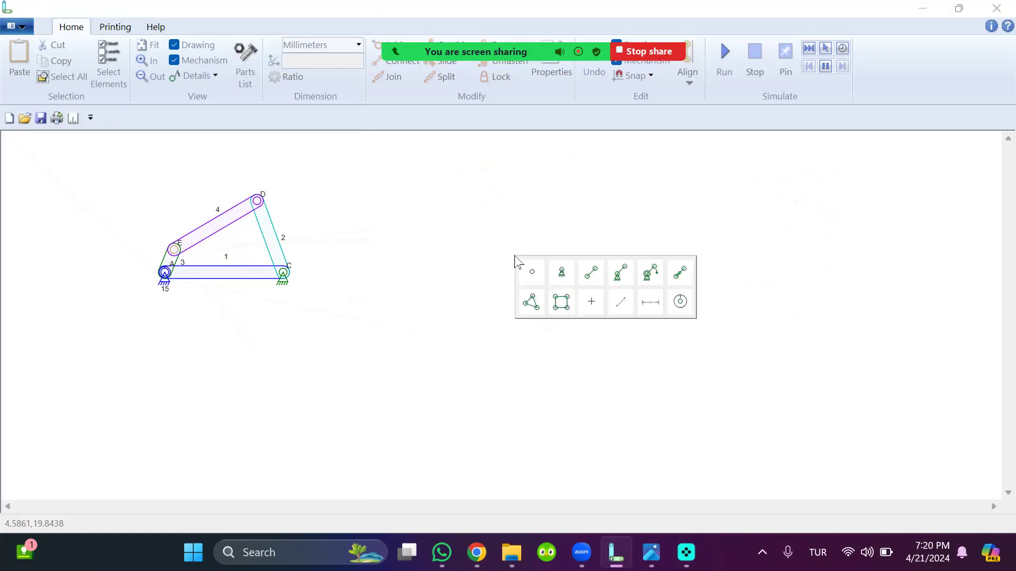
pyautogui.click(648, 273)
pyautogui.moveTo(511, 253); pyautogui.dragTo(503, 246)
pyautogui.click(600, 239)
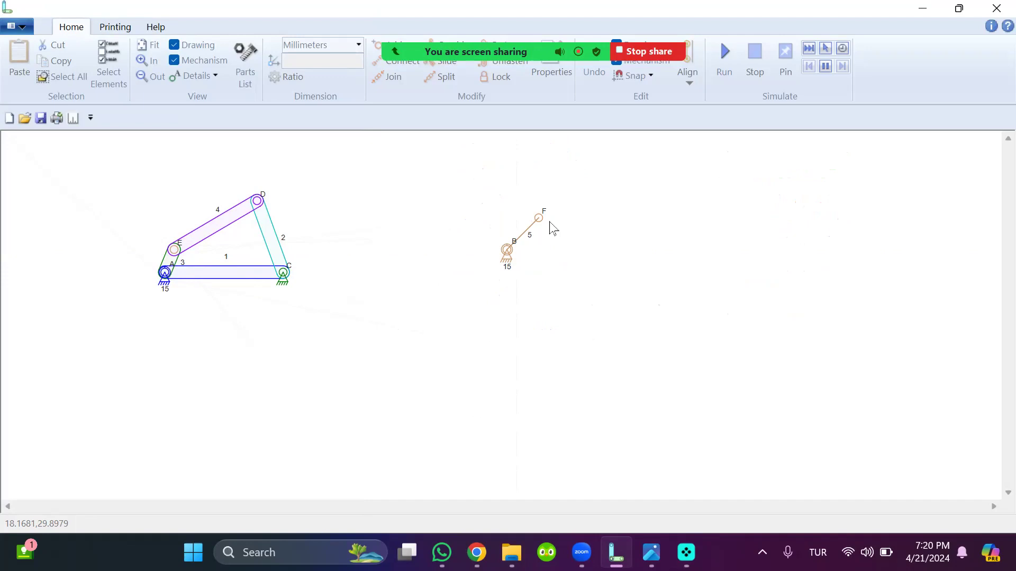
pyautogui.moveTo(540, 222); pyautogui.dragTo(727, 213)
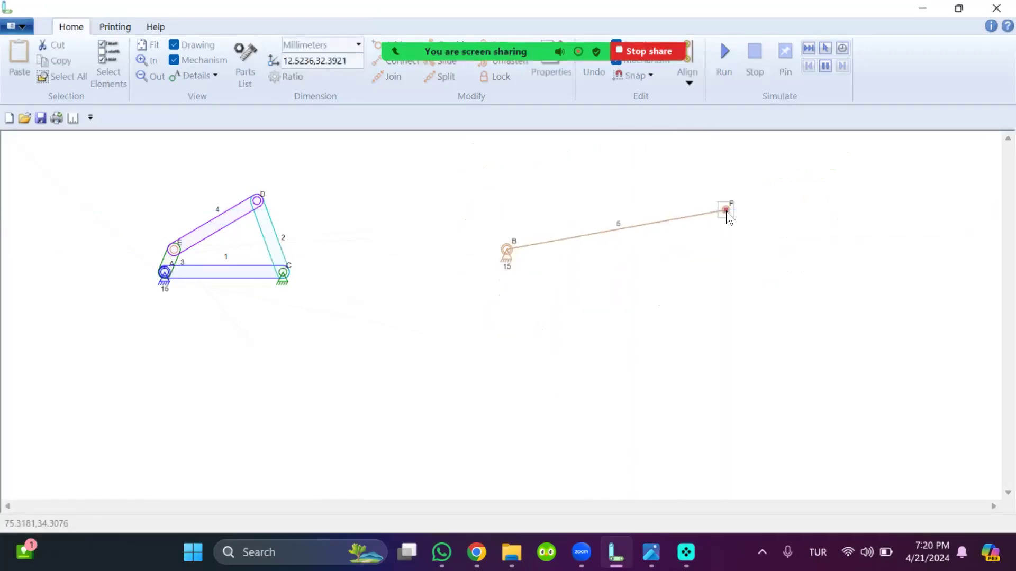
# Step: Change link 5's free end F from a connector to an anchor
pyautogui.doubleClick(727, 213)
pyautogui.click(439, 215)
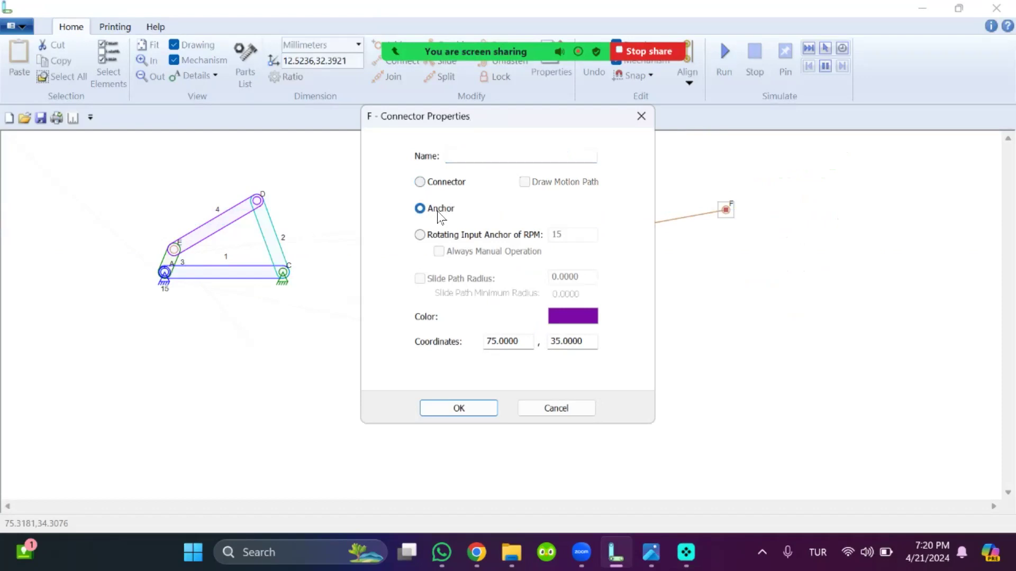
pyautogui.click(463, 408)
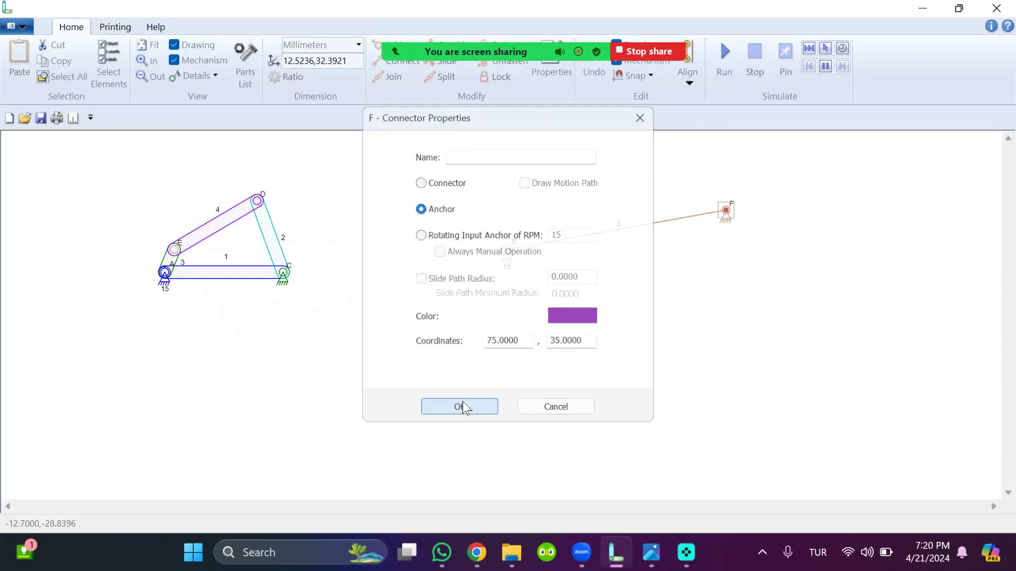
pyautogui.click(671, 282)
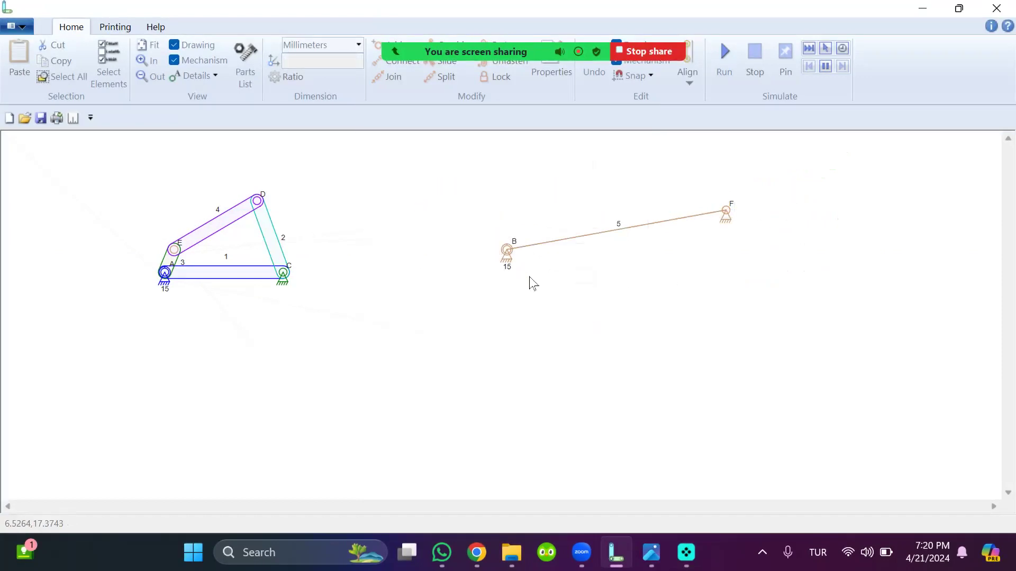
# Step: Add three separate two-connector links in a row below link 5
pyautogui.rightClick(547, 344)
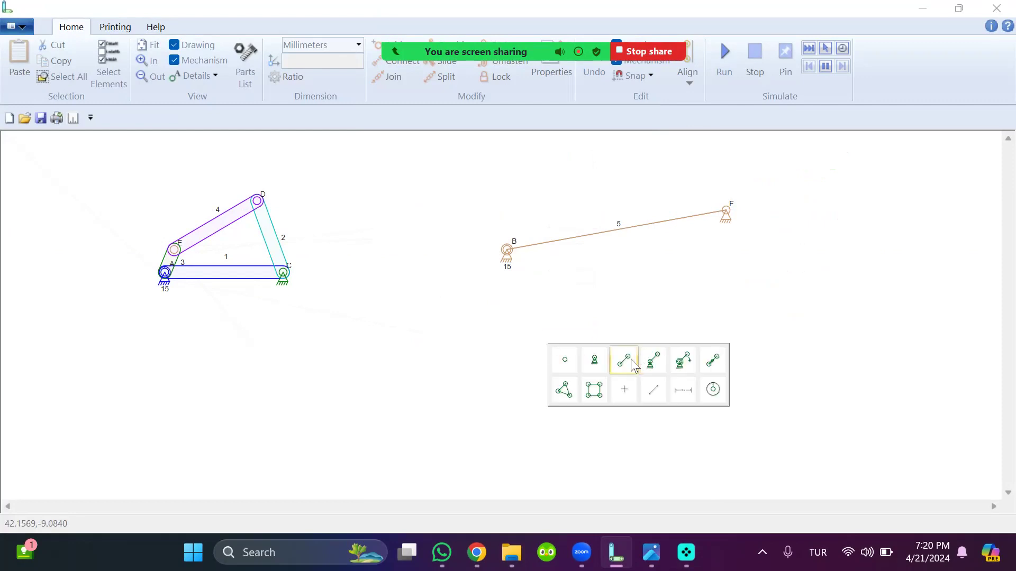
pyautogui.click(634, 365)
pyautogui.rightClick(636, 345)
pyautogui.click(712, 363)
pyautogui.rightClick(720, 335)
pyautogui.click(796, 350)
pyautogui.click(530, 302)
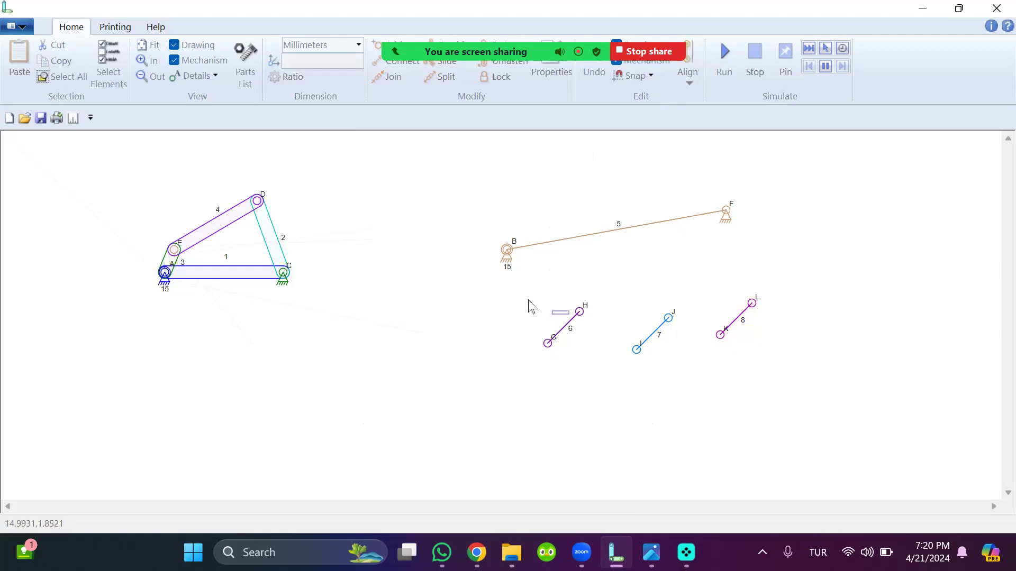
# Step: Join link 6's upper connector H to input anchor B
pyautogui.moveTo(543, 292); pyautogui.dragTo(604, 349)
pyautogui.click(578, 313)
pyautogui.click(579, 313)
pyautogui.keyDown('shift'); pyautogui.click(505, 250); pyautogui.keyUp('shift')
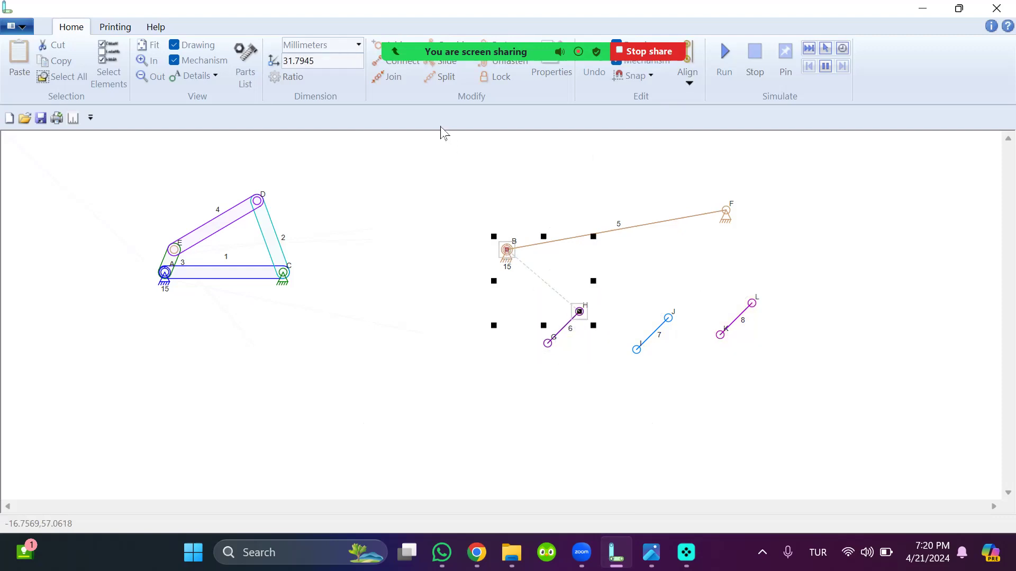
pyautogui.click(378, 78)
# Step: Move link 6's free end beside link 7's lower connector I and join the two
pyautogui.moveTo(549, 344); pyautogui.dragTo(631, 352)
pyautogui.keyDown('shift'); pyautogui.click(636, 350); pyautogui.keyUp('shift')
pyautogui.click(393, 76)
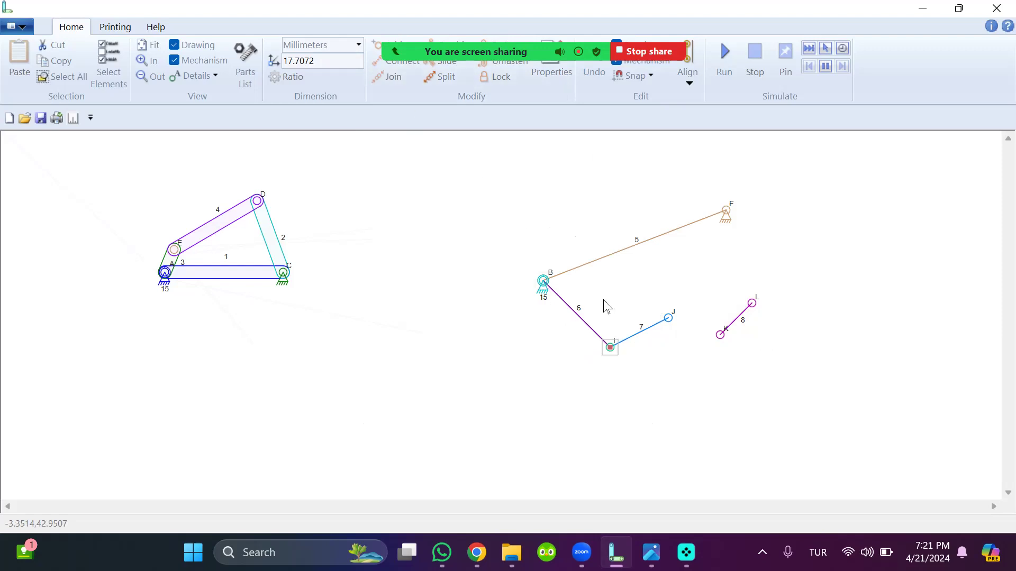
# Step: Move link 7's free end J toward link 8's lower connector K and join them
pyautogui.moveTo(670, 318); pyautogui.dragTo(697, 335)
pyautogui.click(721, 336)
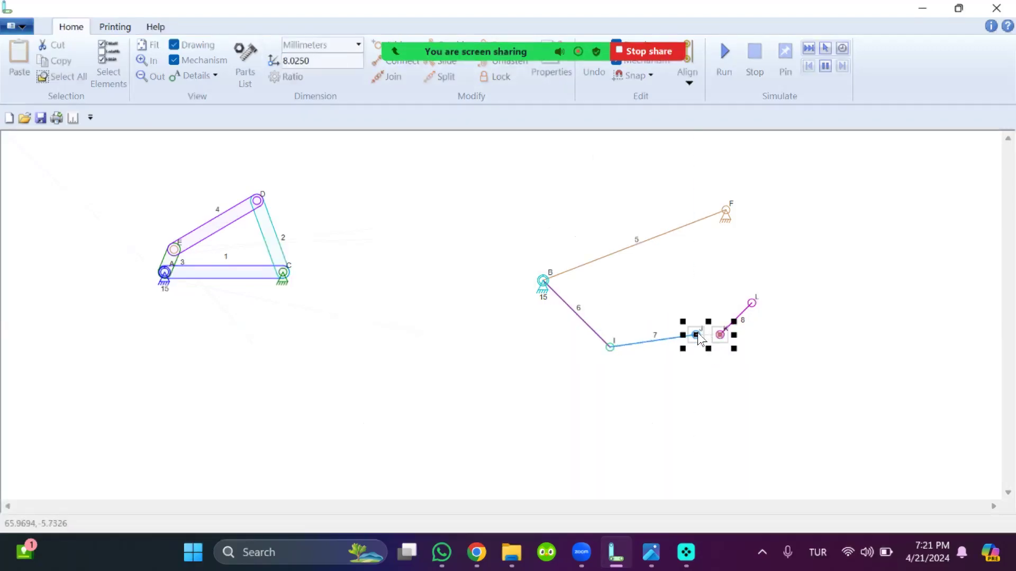
pyautogui.keyDown('shift'); pyautogui.click(694, 335); pyautogui.keyUp('shift')
pyautogui.click(394, 76)
# Step: Move link 8's free end L beside anchor F of link 5 and join the two
pyautogui.moveTo(752, 303); pyautogui.dragTo(727, 226)
pyautogui.keyDown('shift'); pyautogui.click(724, 209); pyautogui.keyUp('shift')
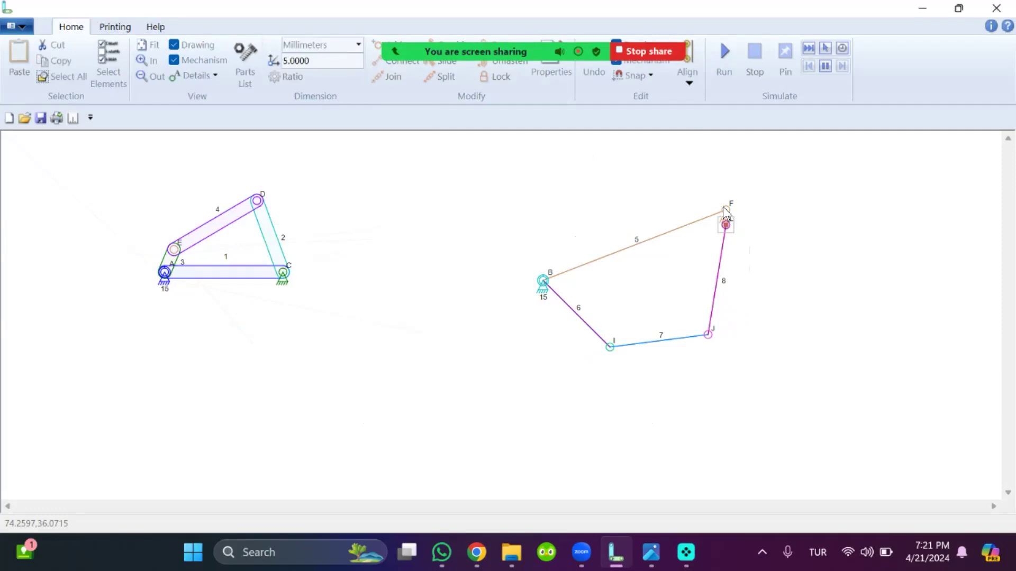
pyautogui.keyDown('shift'); pyautogui.click(724, 224); pyautogui.keyUp('shift')
pyautogui.keyDown('shift'); pyautogui.click(726, 226); pyautogui.keyUp('shift')
pyautogui.click(383, 77)
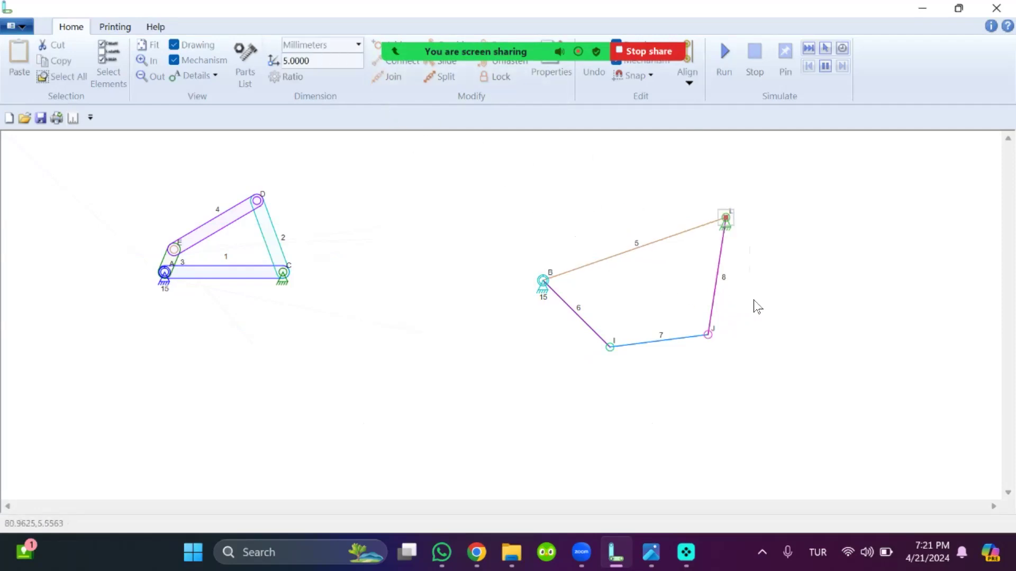
# Step: Set the length of link 5 to 31.3545 mm
pyautogui.click(649, 262)
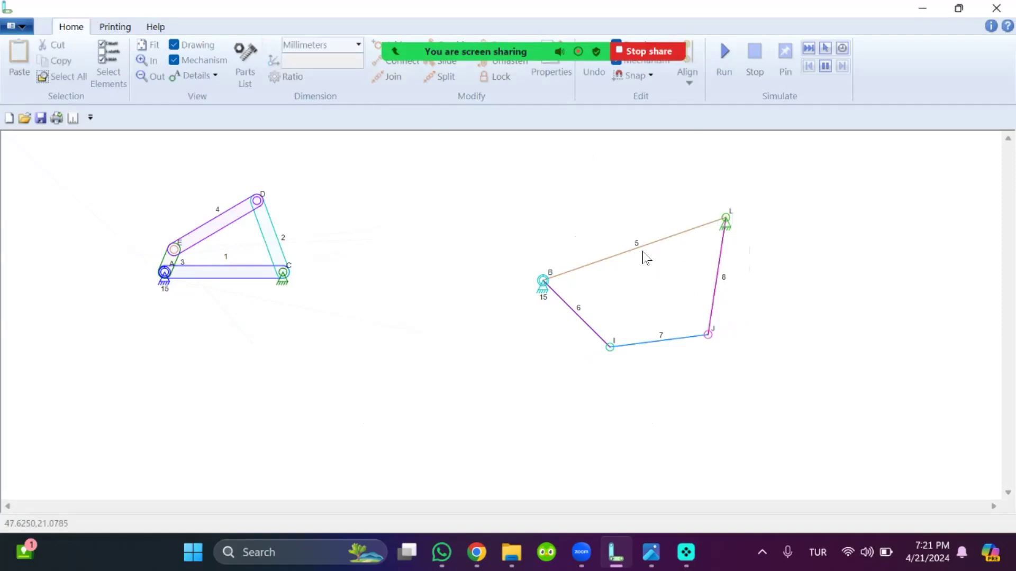
pyautogui.click(645, 249)
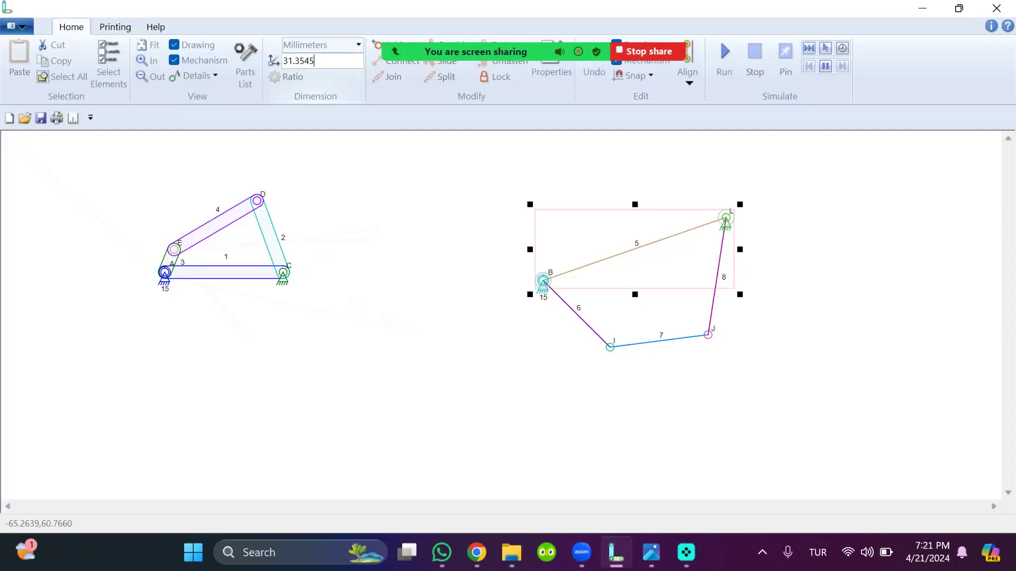
pyautogui.press('Return')
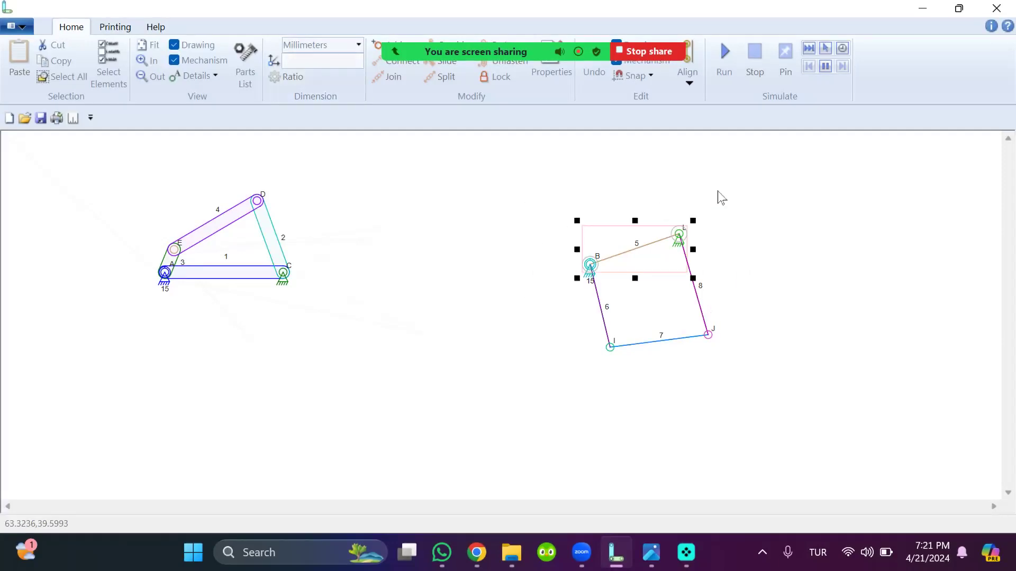
pyautogui.click(749, 206)
# Step: Set link 6's length to 7.6706 mm and shorten link 8 to about 13 mm
pyautogui.click(605, 320)
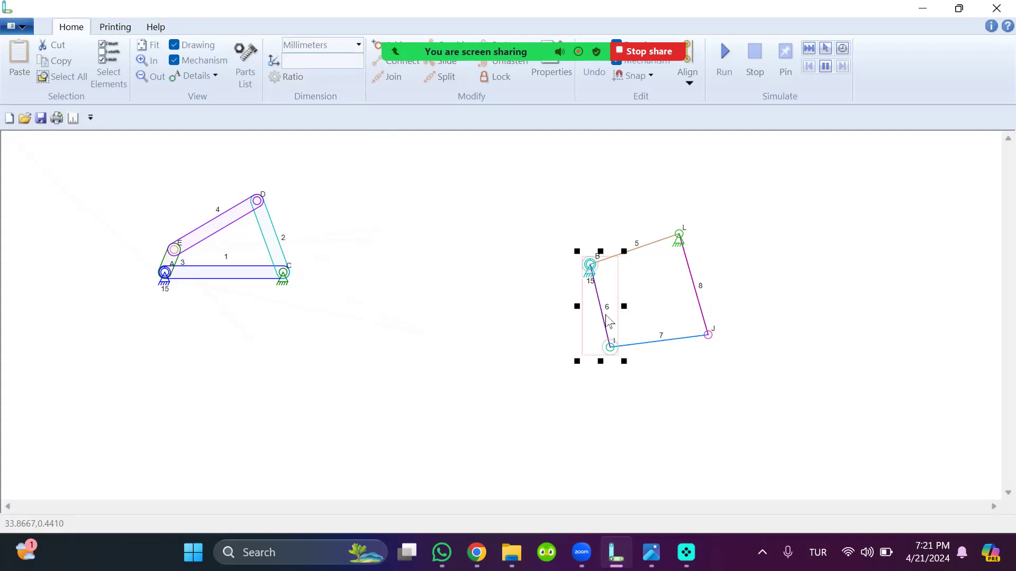
pyautogui.click(305, 62)
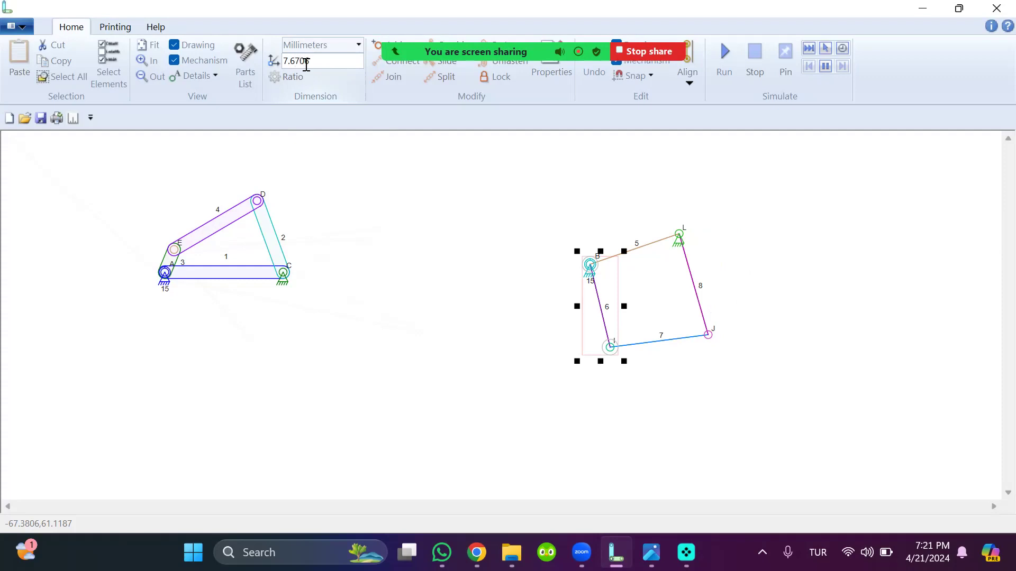
pyautogui.press('Return')
pyautogui.click(701, 293)
pyautogui.click(701, 292)
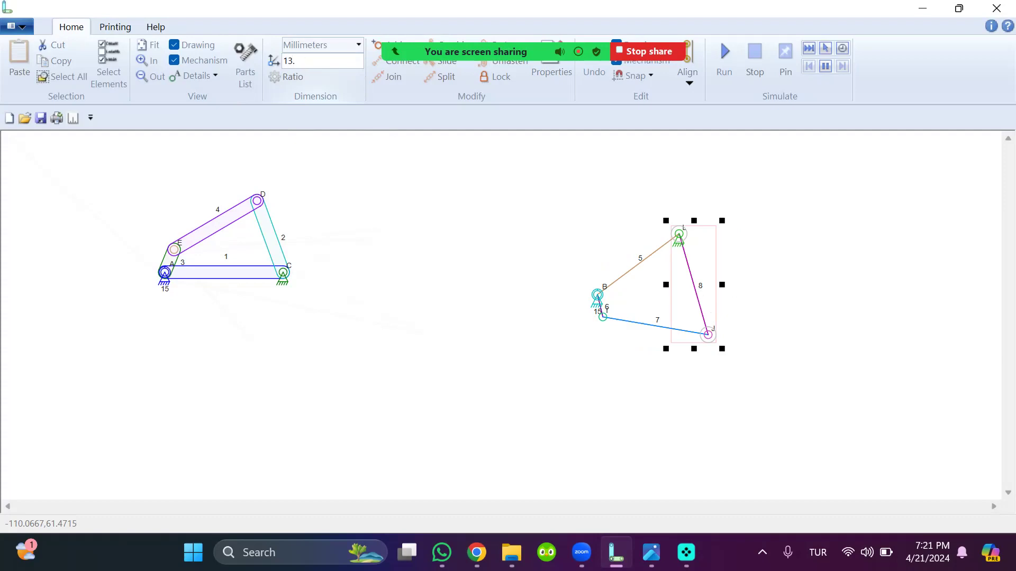
pyautogui.press('Return')
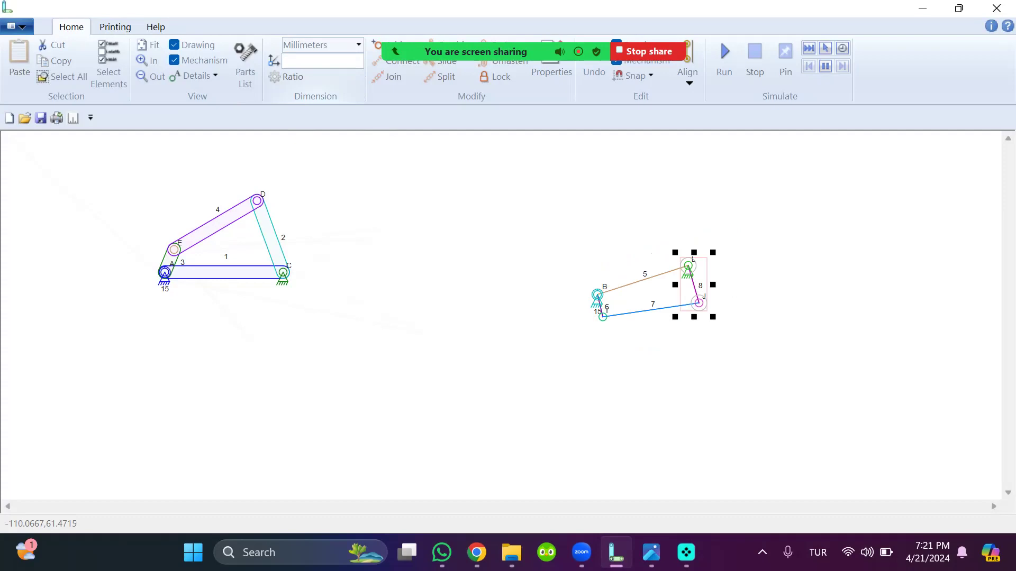
# Step: Set the length of link 7 to 30.9435 mm
pyautogui.click(669, 328)
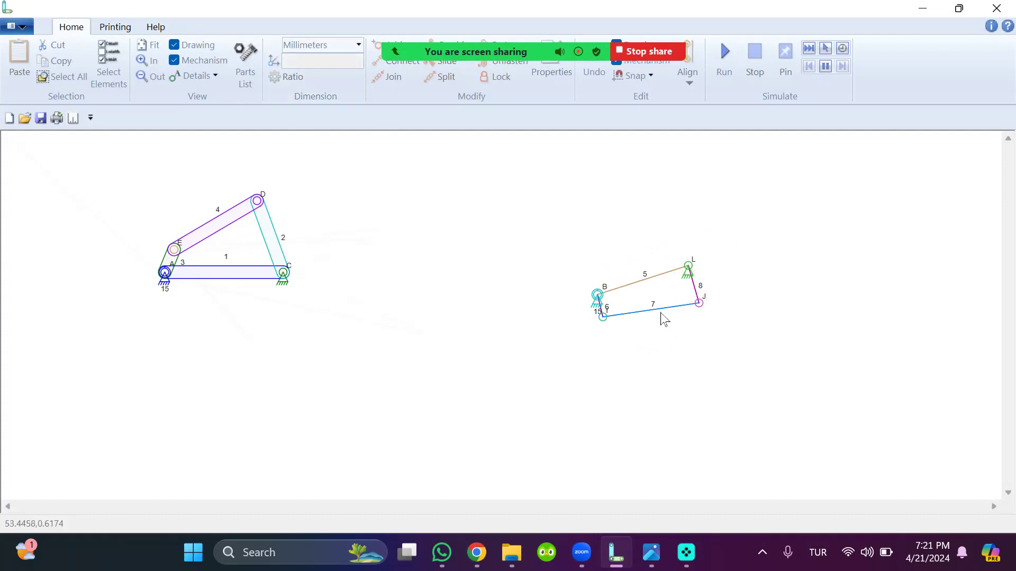
pyautogui.click(666, 313)
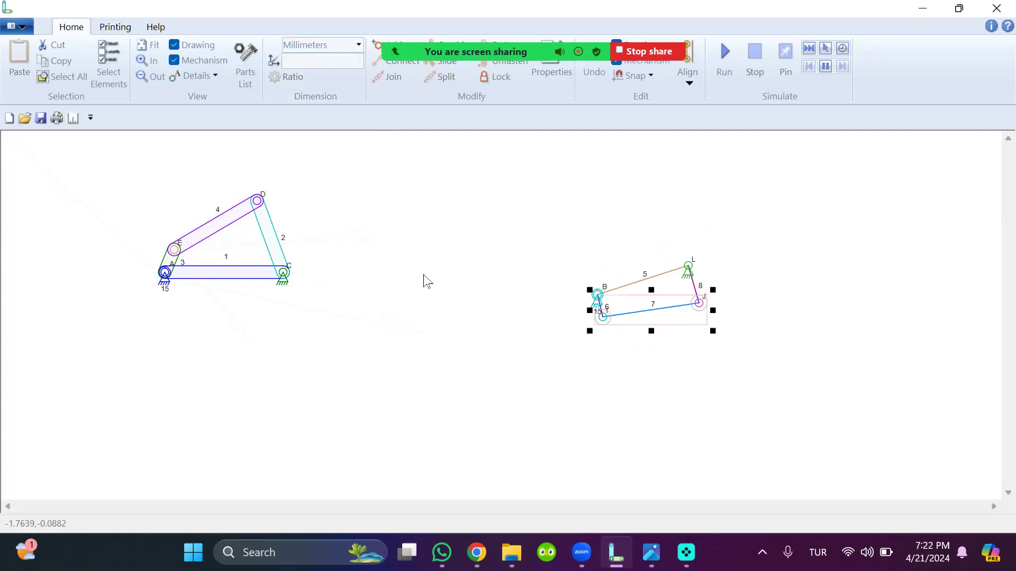
pyautogui.click(319, 60)
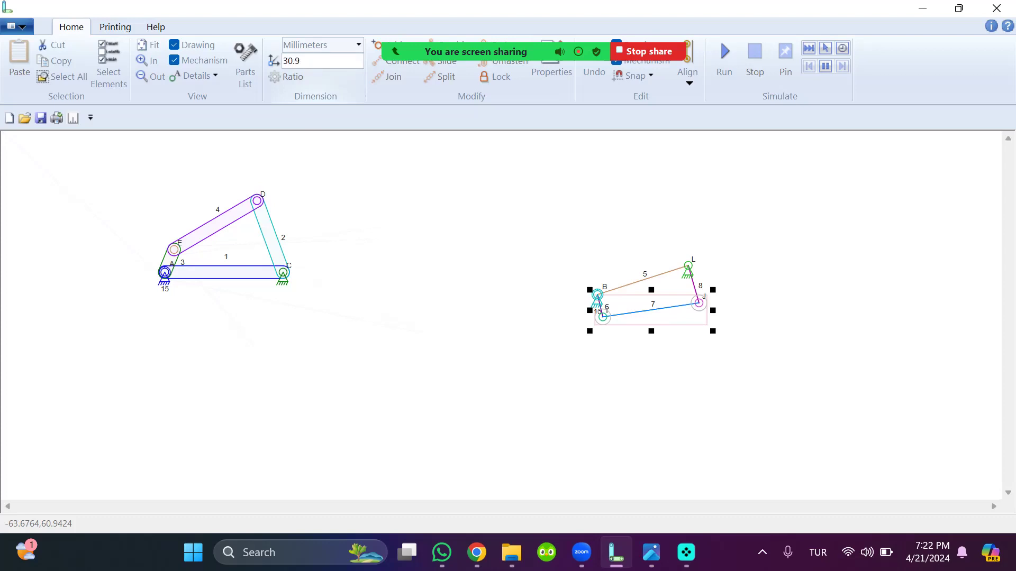
pyautogui.write('30.9435')
pyautogui.press('Return')
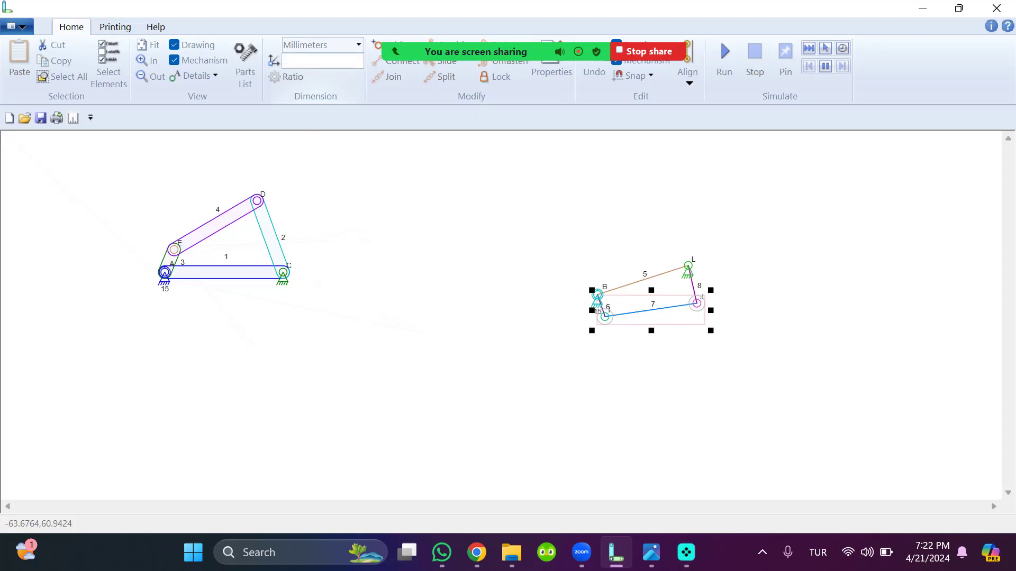
pyautogui.click(787, 184)
# Step: Run the simulation to watch the second linkage move and stop it
pyautogui.scroll(2, 698, 309)
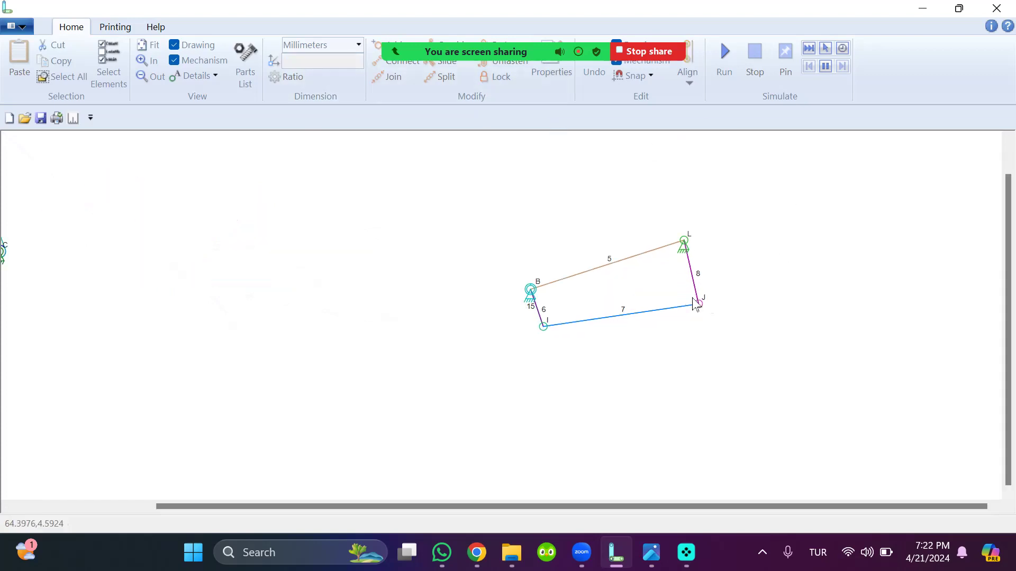
pyautogui.click(731, 59)
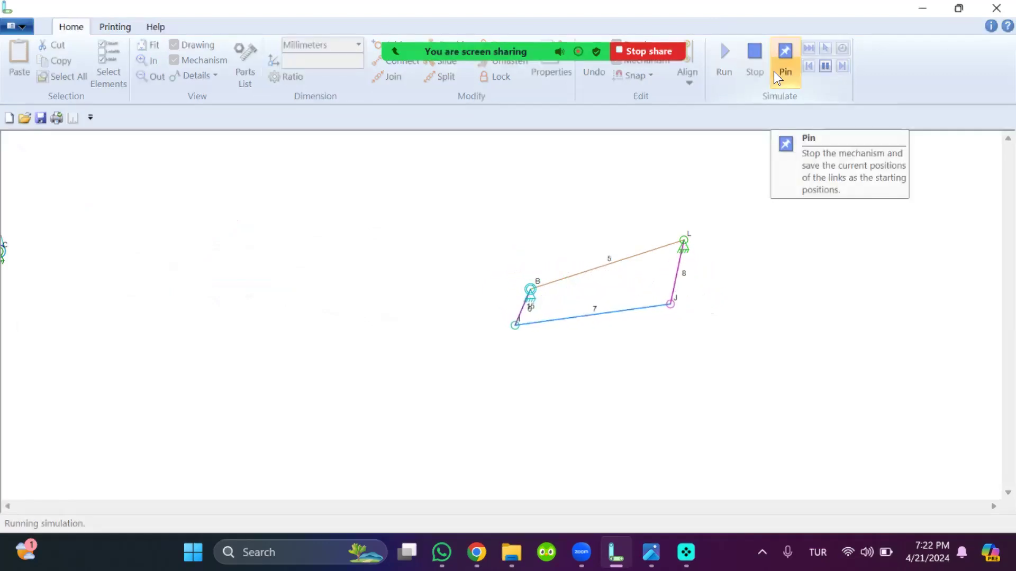
pyautogui.click(748, 61)
# Step: Select the entire second linkage and move it closer to the first linkage
pyautogui.scroll(-2, 608, 217)
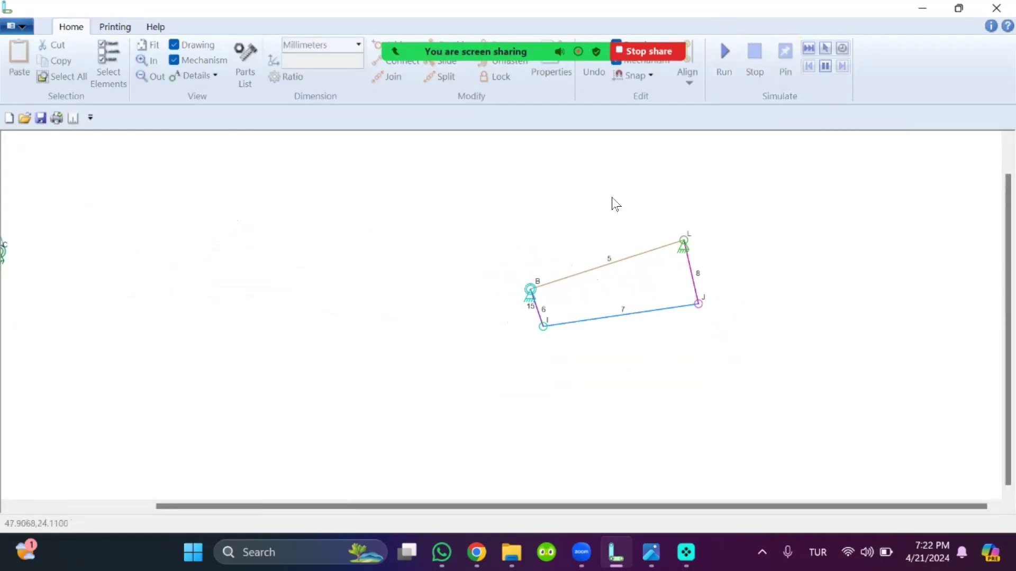
pyautogui.moveTo(514, 173); pyautogui.dragTo(764, 338)
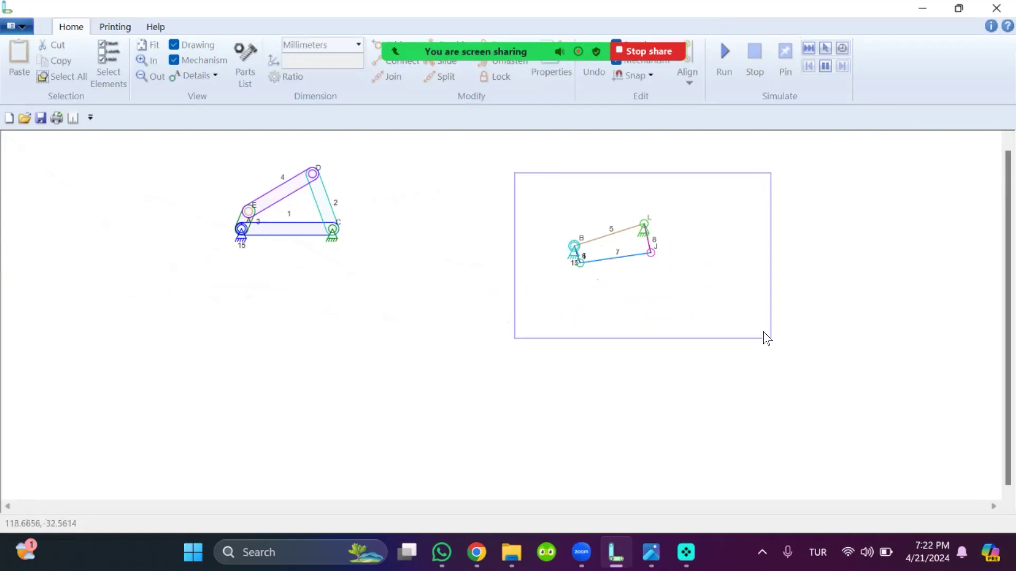
pyautogui.moveTo(642, 258); pyautogui.dragTo(491, 217)
pyautogui.click(590, 216)
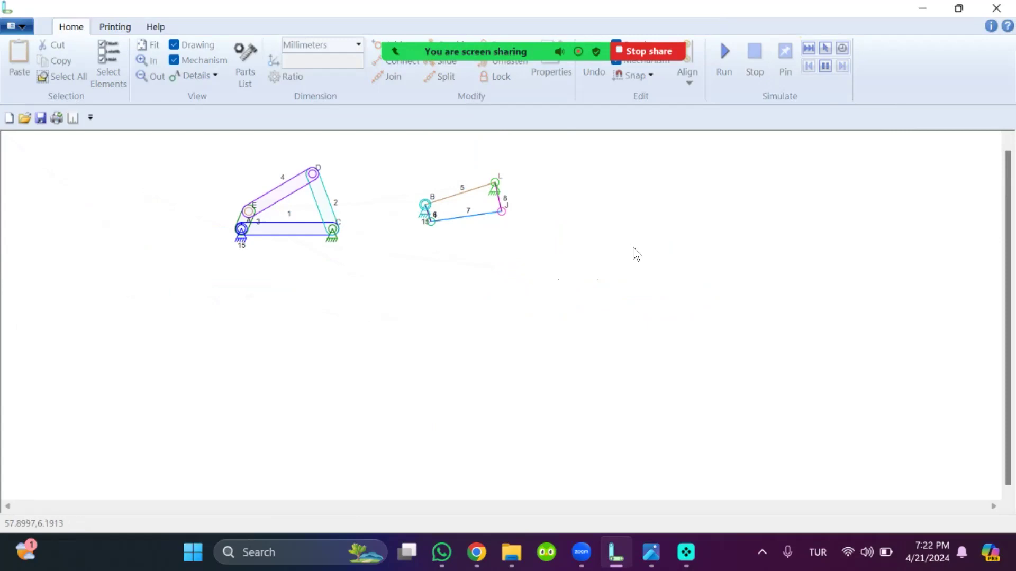
# Step: Show the dimensions on both linkages and examine their link lengths
pyautogui.click(73, 117)
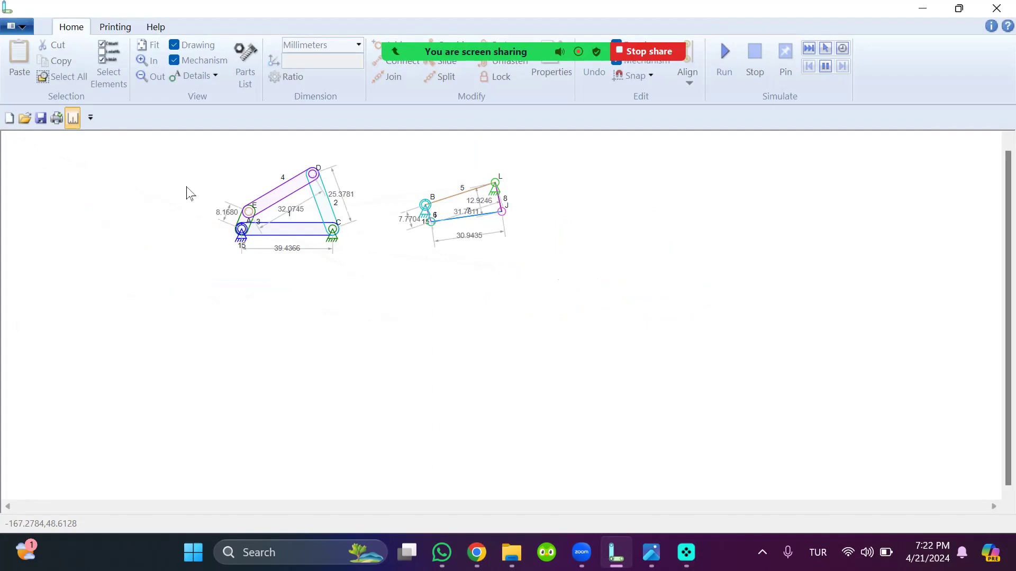
pyautogui.scroll(2, 309, 230)
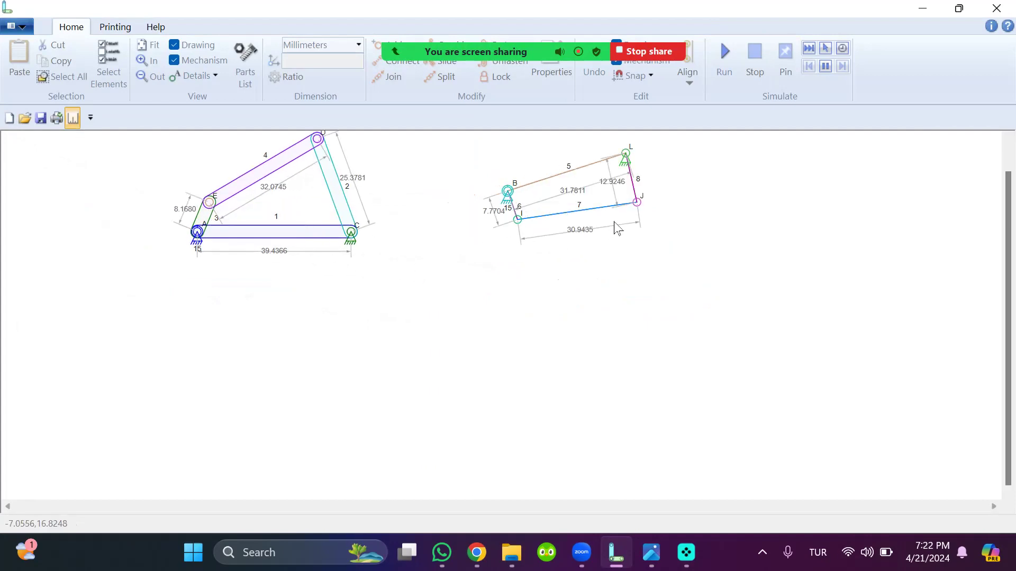
pyautogui.scroll(1, 633, 223)
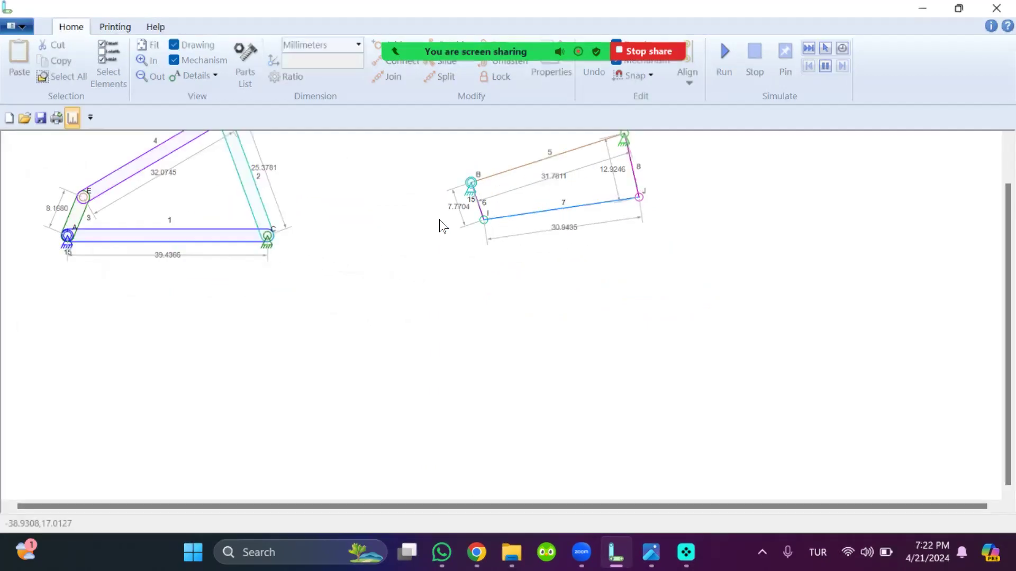
pyautogui.scroll(-1, 443, 226)
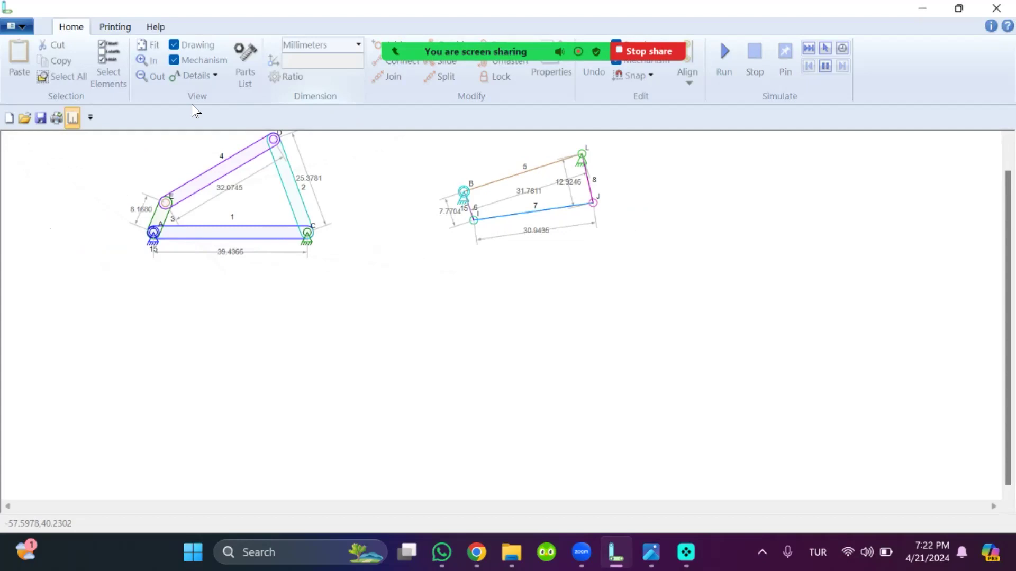
# Step: Add a link with an anchored rotating input in the empty space below the first two linkages
pyautogui.rightClick(287, 379)
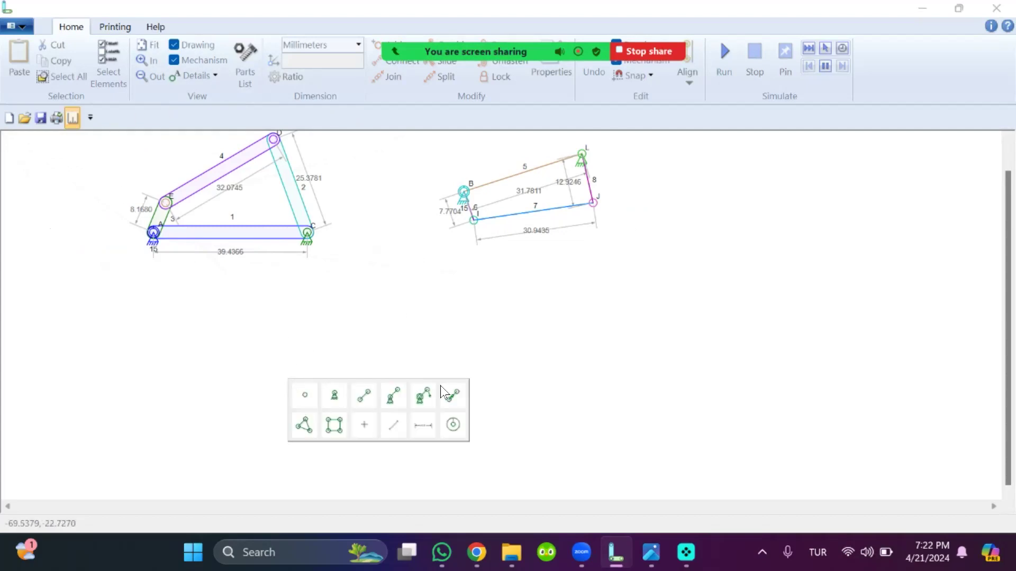
pyautogui.click(424, 397)
pyautogui.moveTo(289, 377); pyautogui.dragTo(345, 344)
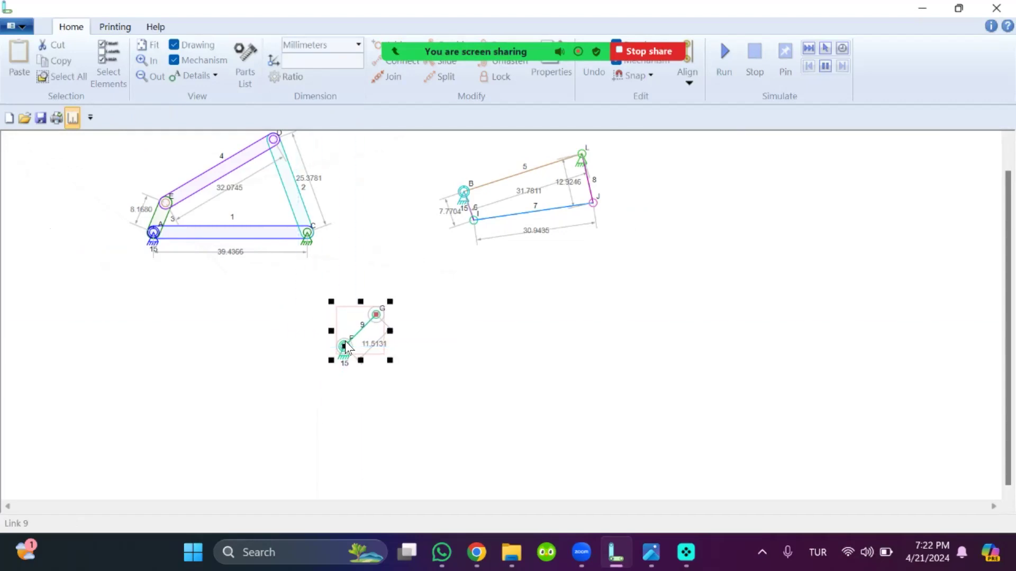
pyautogui.click(324, 404)
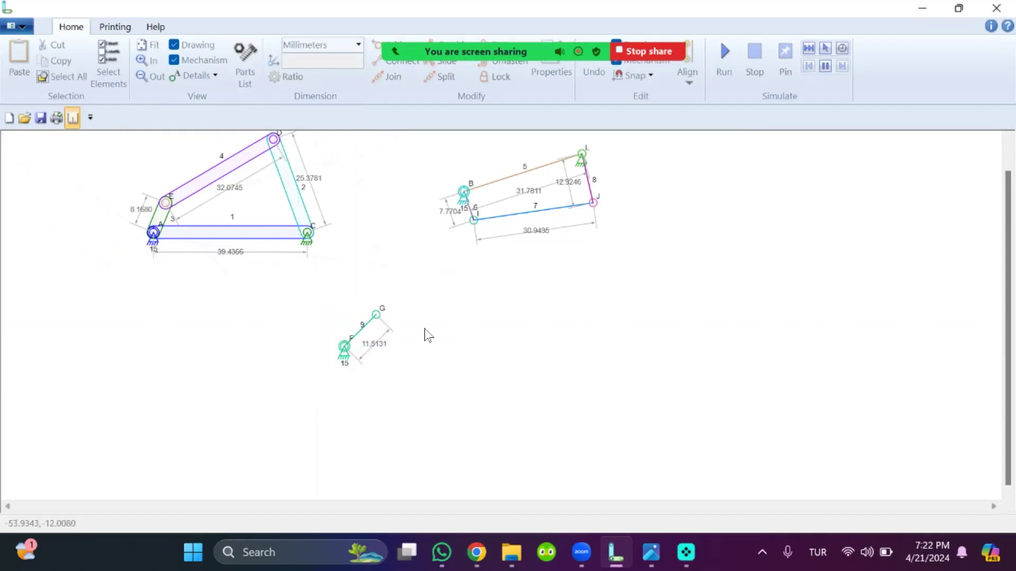
# Step: Stretch link 9 leftward to about 22 mm by moving connector G, and make G an anchor
pyautogui.moveTo(375, 316); pyautogui.dragTo(264, 361)
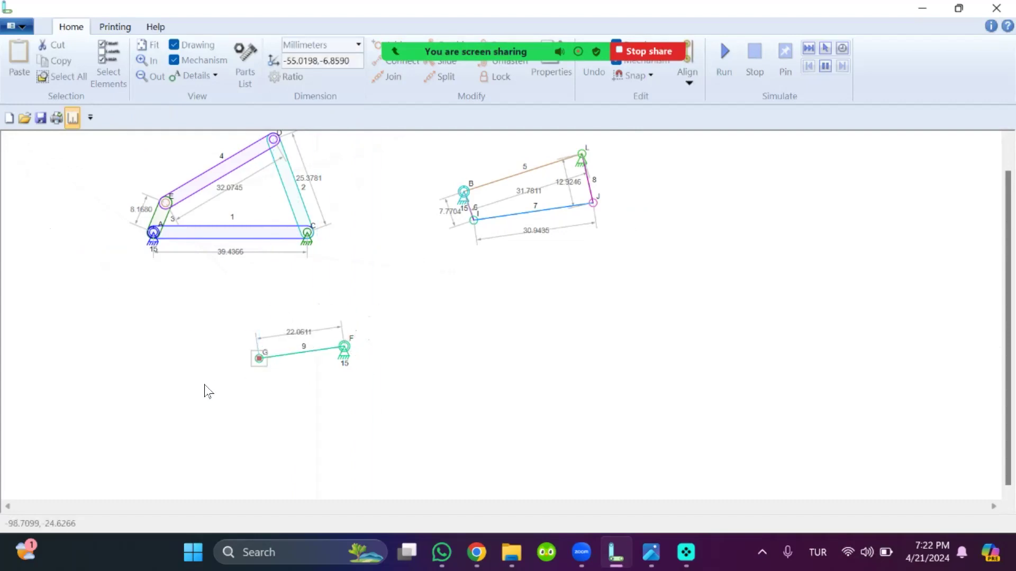
pyautogui.doubleClick(259, 359)
pyautogui.click(418, 209)
pyautogui.click(457, 408)
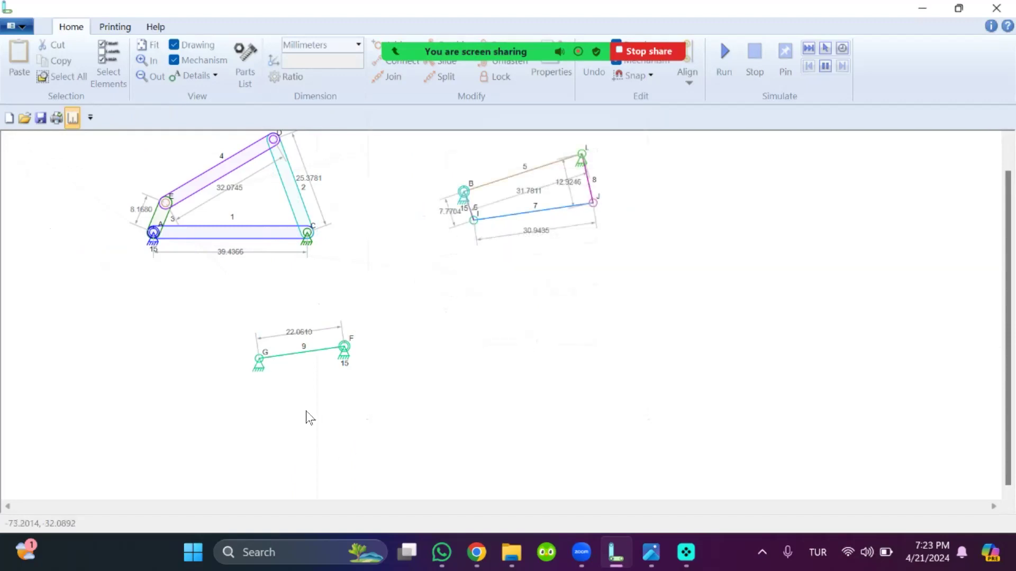
# Step: Add three separate two-connector links to the right of link 9
pyautogui.click(436, 340)
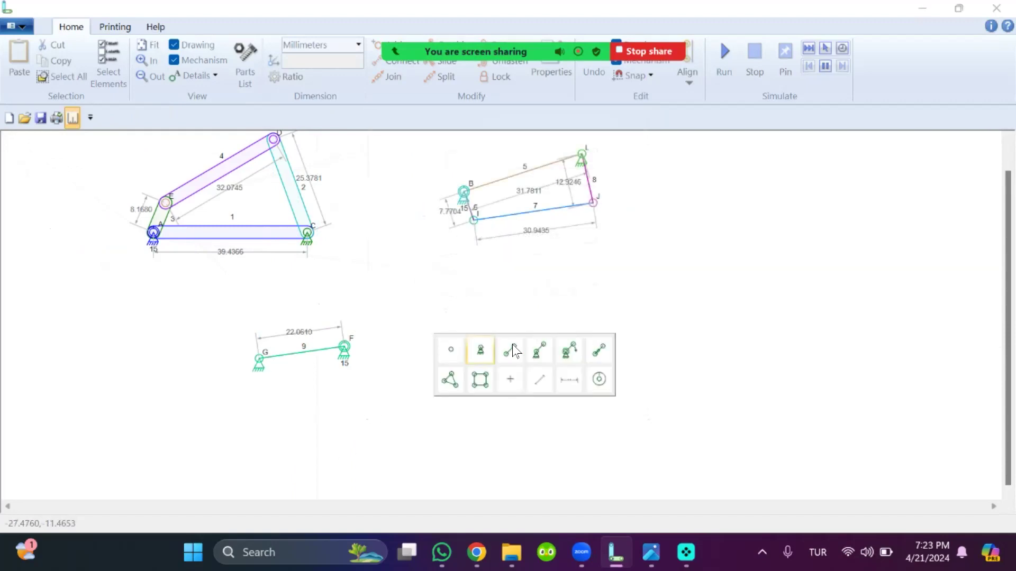
pyautogui.click(516, 350)
pyautogui.click(470, 394)
pyautogui.click(545, 407)
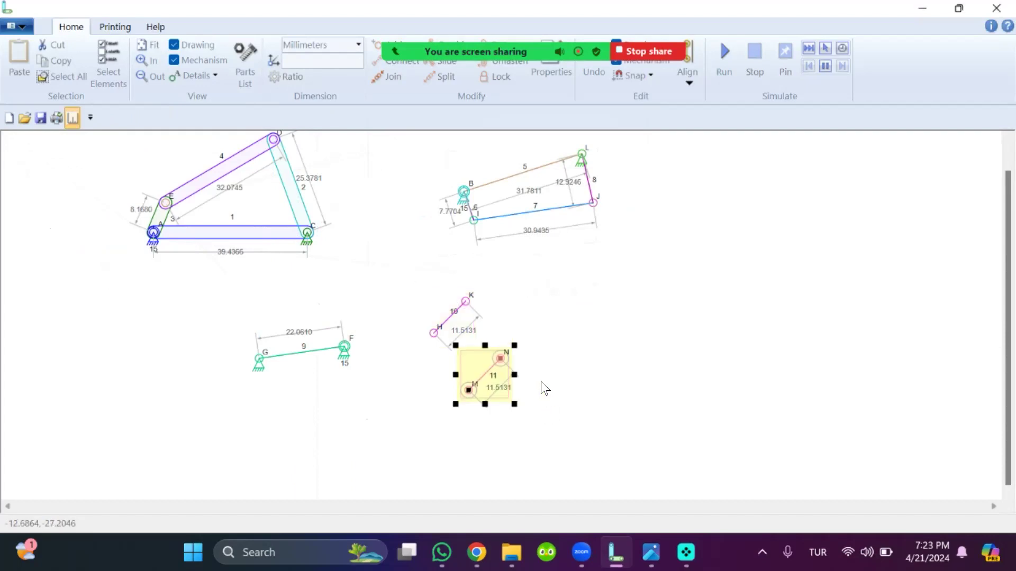
pyautogui.click(551, 370)
pyautogui.click(628, 389)
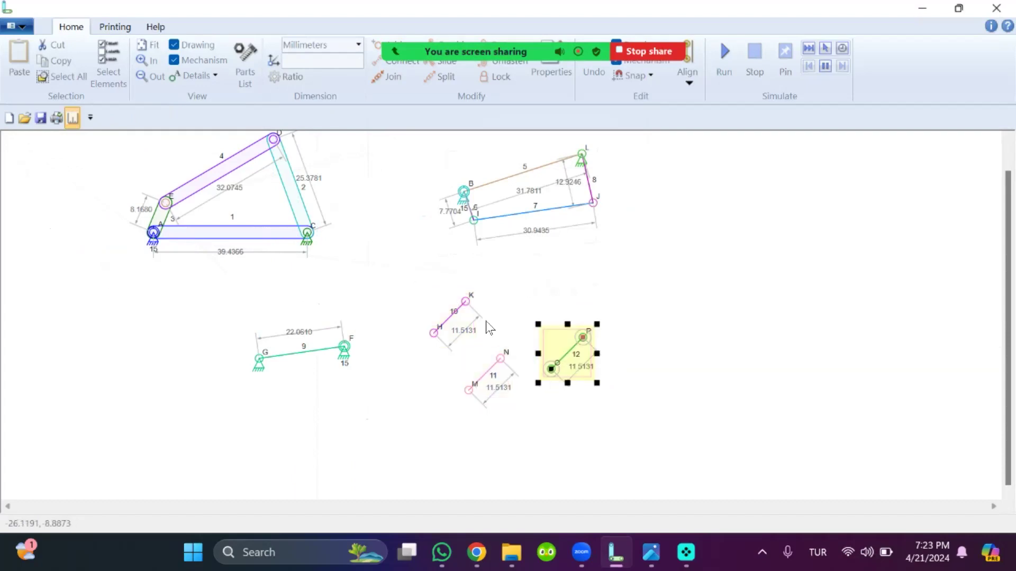
# Step: Join link 10's connector K to input anchor F and reposition the link's ends so it is about 19 mm long
pyautogui.click(455, 317)
pyautogui.moveTo(455, 316)
pyautogui.mouseDown()
pyautogui.moveTo(416, 379)
pyautogui.moveTo(365, 398)
pyautogui.mouseUp()
pyautogui.click(395, 324)
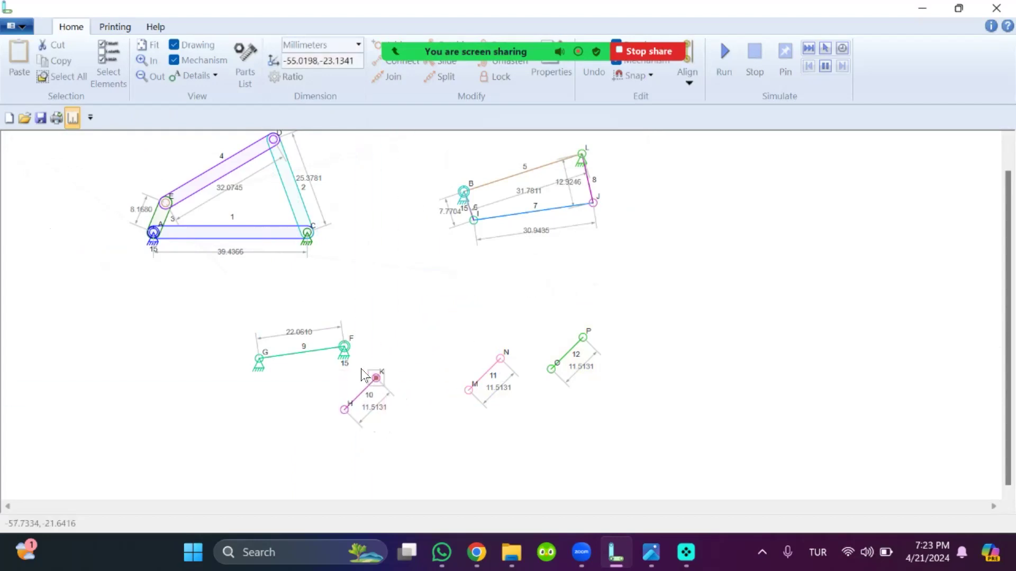
pyautogui.keyDown('shift'); pyautogui.click(344, 347); pyautogui.keyUp('shift')
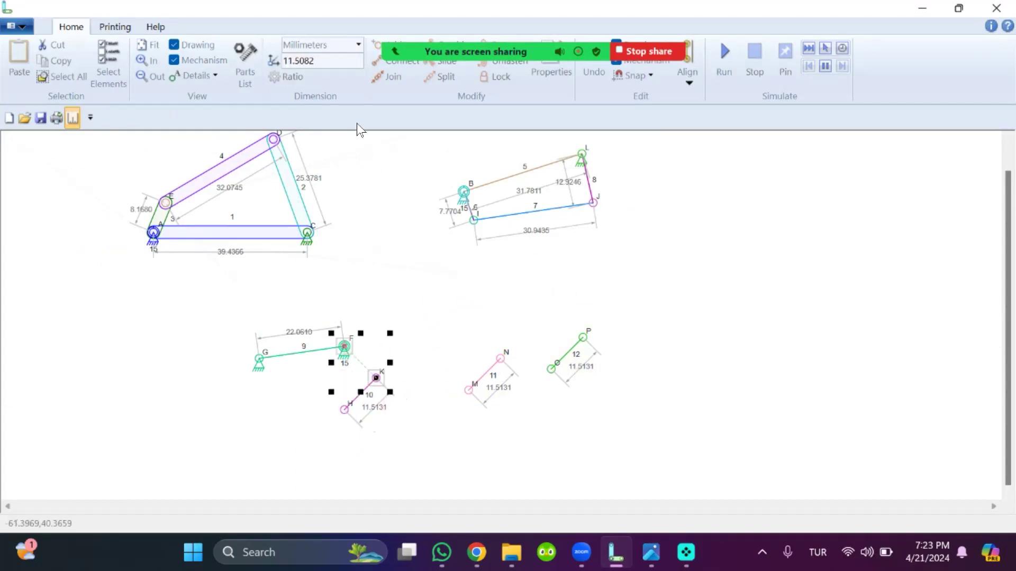
pyautogui.click(391, 78)
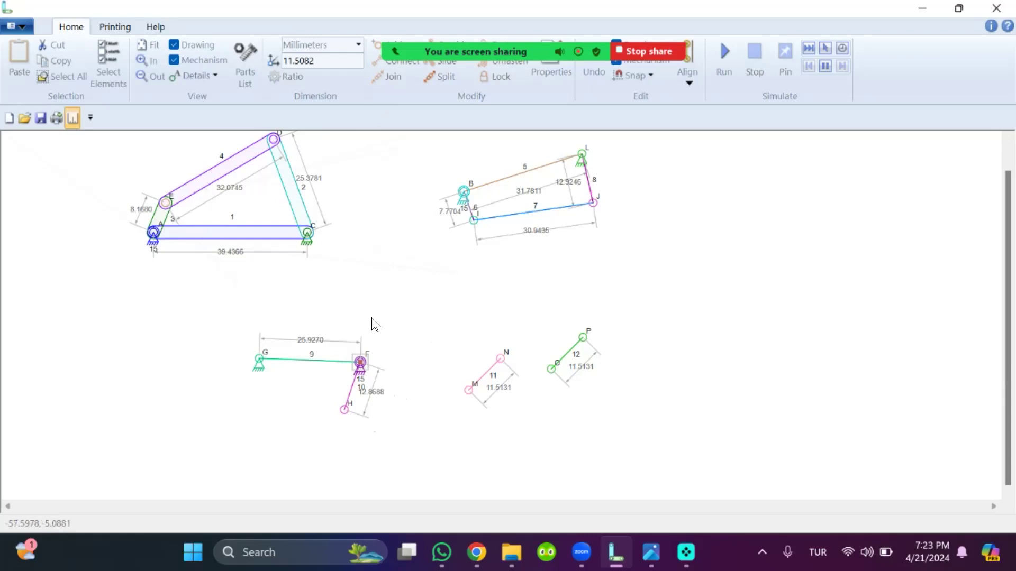
pyautogui.moveTo(361, 366); pyautogui.dragTo(347, 337)
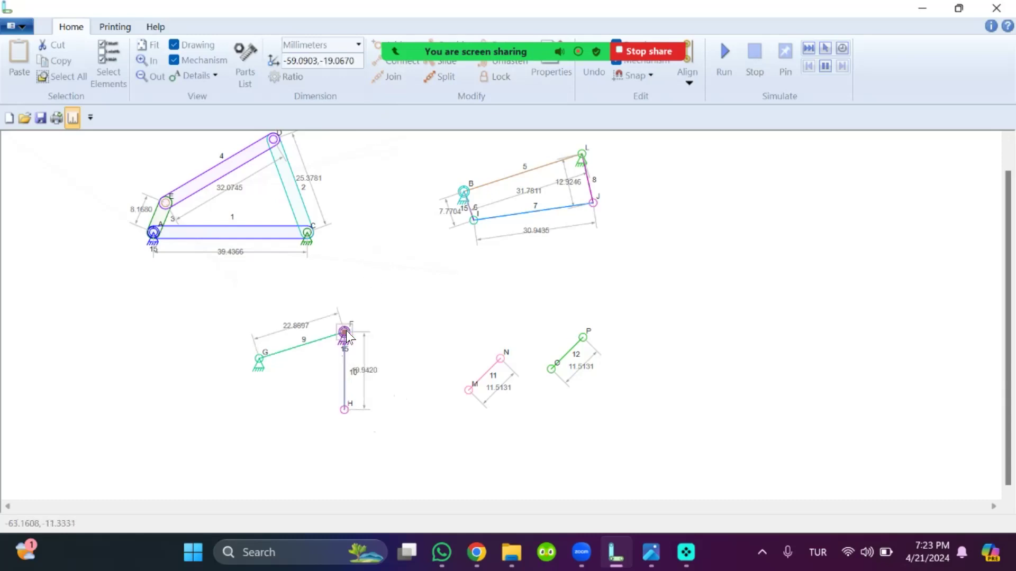
pyautogui.moveTo(344, 412); pyautogui.dragTo(357, 407)
# Step: Move link 11 next to link 10's lower end, join its connector N to H, and reposition the joint so link 10 is about 17 mm long
pyautogui.moveTo(439, 348); pyautogui.dragTo(541, 426)
pyautogui.moveTo(495, 377); pyautogui.dragTo(333, 416)
pyautogui.click(413, 445)
pyautogui.click(328, 407)
pyautogui.keyDown('ctrl'); pyautogui.click(359, 403); pyautogui.keyUp('ctrl')
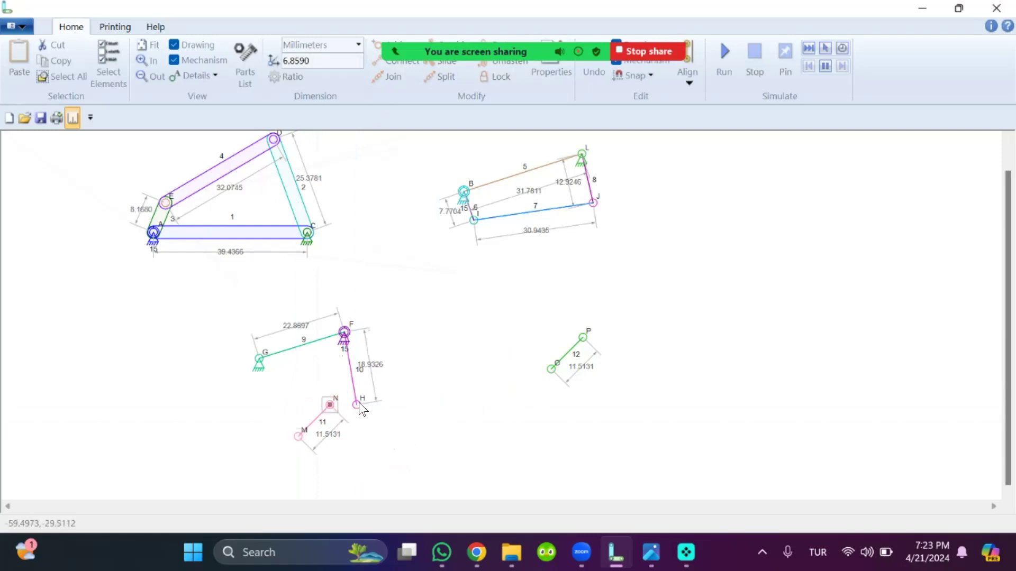
pyautogui.click(383, 78)
pyautogui.moveTo(343, 402); pyautogui.dragTo(356, 395)
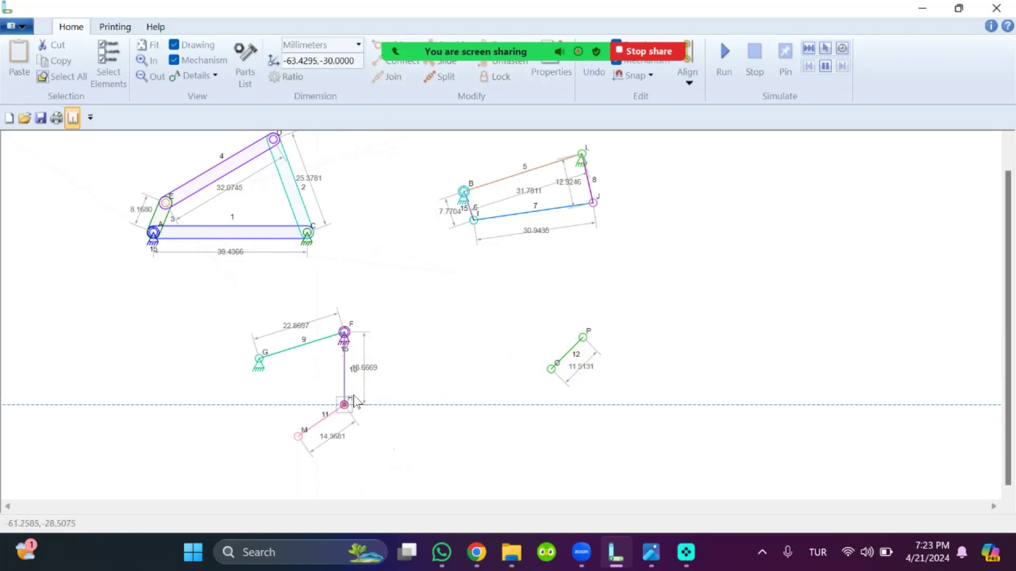
# Step: Try to move the separate link 12 over toward the third linkage
pyautogui.moveTo(518, 312); pyautogui.dragTo(650, 418)
pyautogui.moveTo(585, 360); pyautogui.dragTo(221, 435)
pyautogui.click(508, 333)
pyautogui.moveTo(500, 302); pyautogui.dragTo(659, 459)
pyautogui.click(509, 375)
pyautogui.moveTo(566, 344); pyautogui.dragTo(484, 379)
pyautogui.moveTo(531, 321); pyautogui.dragTo(664, 434)
pyautogui.moveTo(571, 339); pyautogui.dragTo(455, 391)
pyautogui.moveTo(541, 291); pyautogui.dragTo(652, 429)
pyautogui.moveTo(560, 341); pyautogui.dragTo(552, 358)
# Step: Select the whole of link 12 and nudge it leftward in small increments until it lies closer to link 10
pyautogui.moveTo(538, 322); pyautogui.dragTo(606, 406)
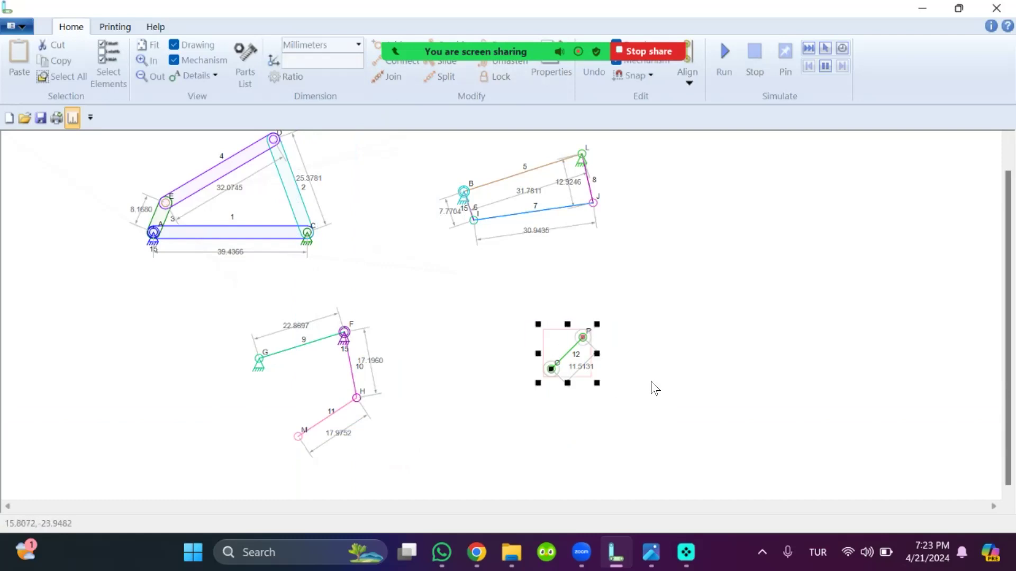
pyautogui.press('Left')
pyautogui.press('Left')
pyautogui.press('Left')
pyautogui.press('Left')
pyautogui.press('Left')
pyautogui.press('Left')
pyautogui.press('Left')
pyautogui.press('Left')
pyautogui.press('Left')
pyautogui.press('Left')
pyautogui.press('Left')
pyautogui.press('Left')
pyautogui.press('Left')
pyautogui.press('Left')
pyautogui.press('Left')
pyautogui.press('Left')
pyautogui.press('Left')
pyautogui.press('Left')
pyautogui.press('Left')
pyautogui.press('Left')
# Step: Join link 12's connector O to link 11's connector M, and move the joint down-left so link 11 is about 22 mm long
pyautogui.click(439, 368)
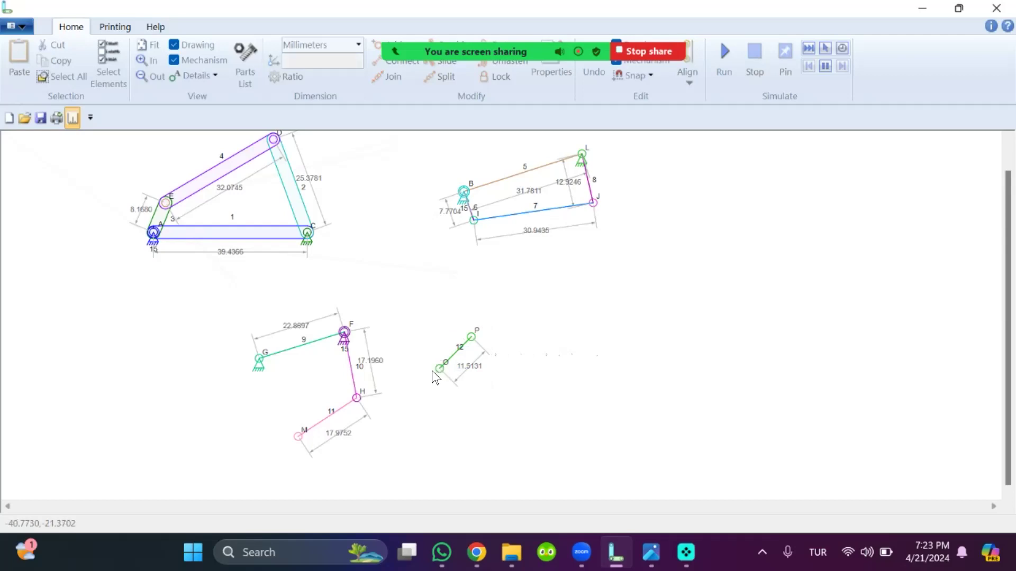
pyautogui.click(299, 438)
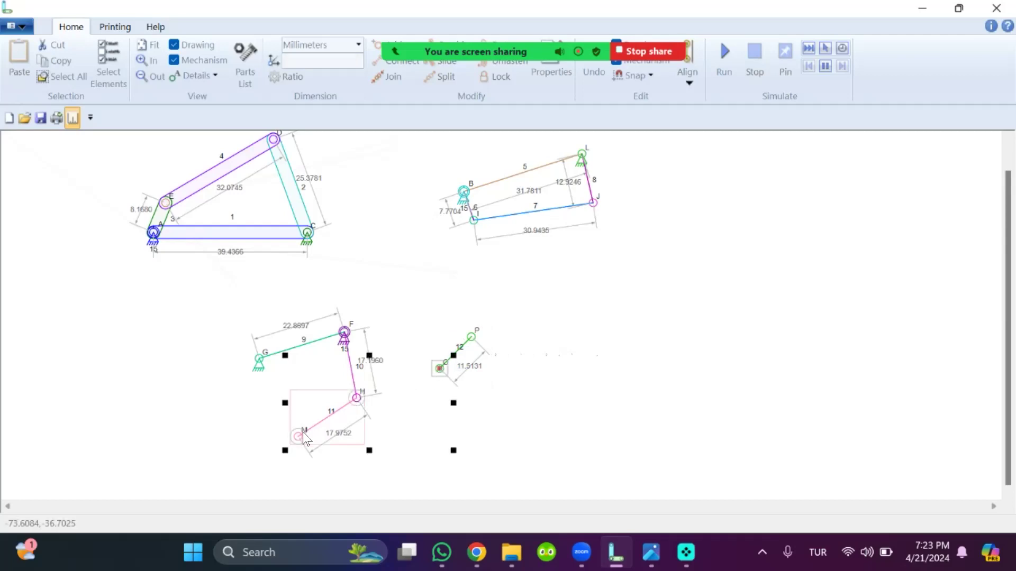
pyautogui.click(366, 483)
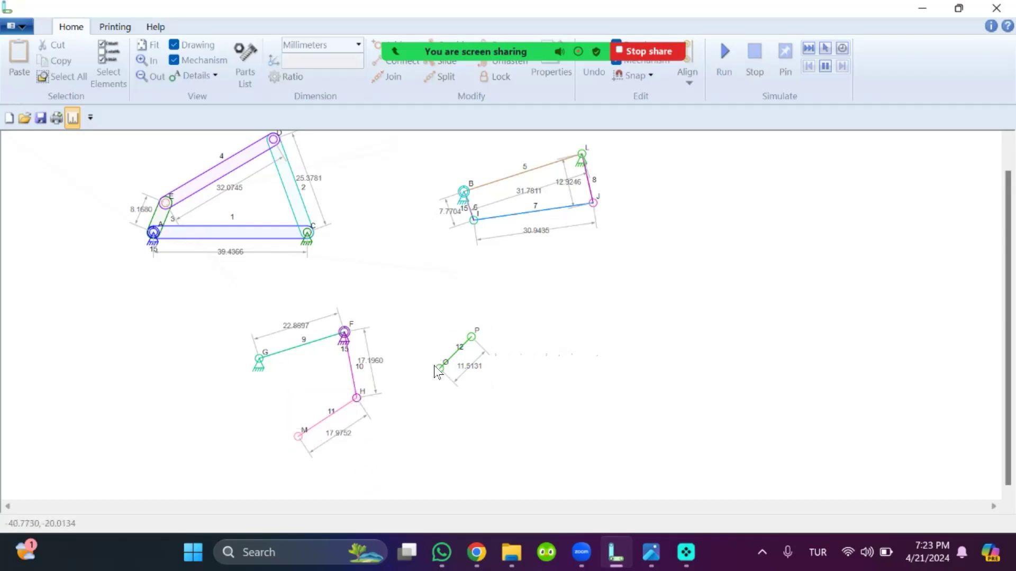
pyautogui.keyDown('shift'); pyautogui.click(299, 438); pyautogui.keyUp('shift')
pyautogui.click(384, 75)
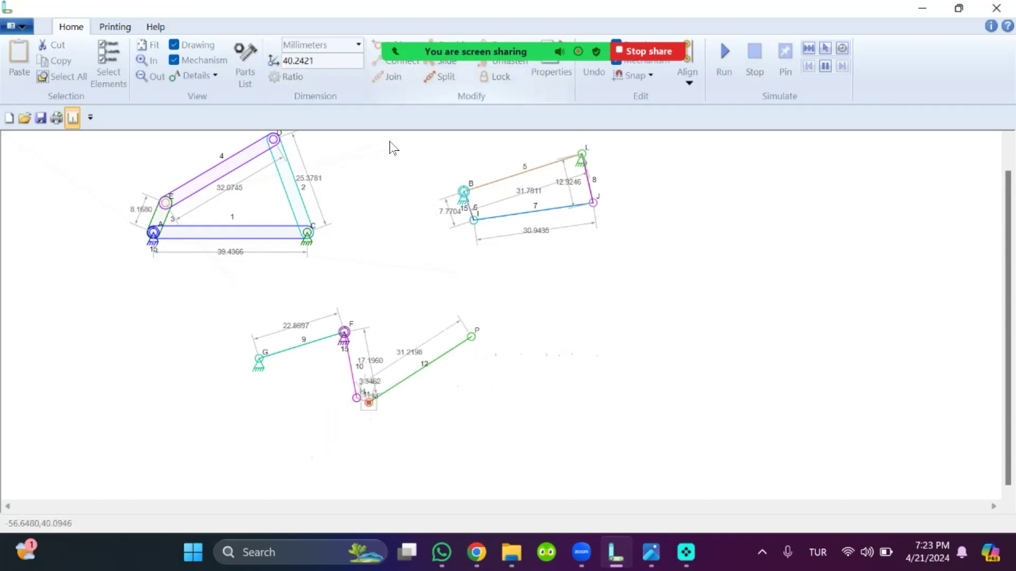
pyautogui.moveTo(367, 403); pyautogui.dragTo(276, 435)
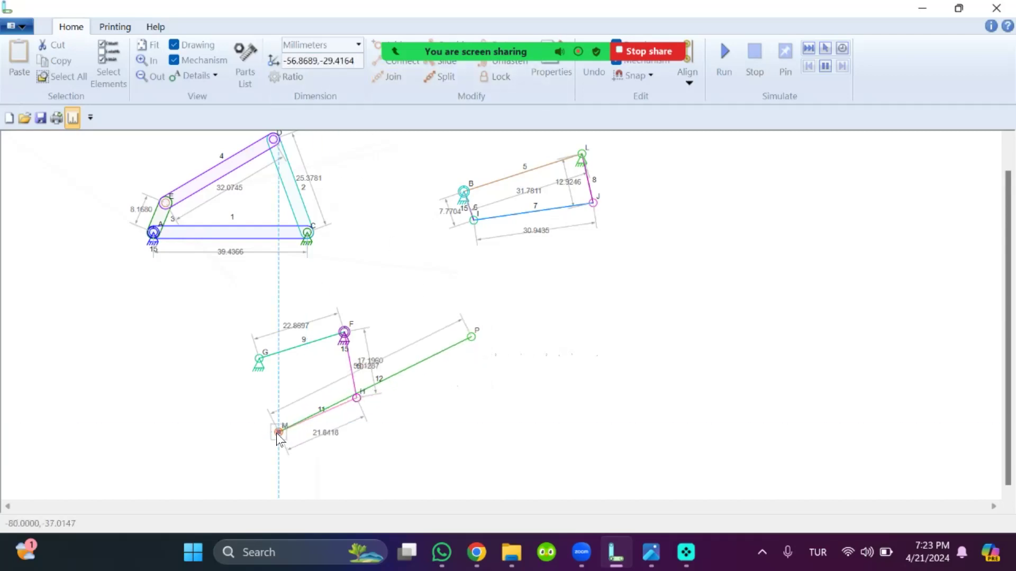
# Step: Move link 12's free connector P beside anchor G and join the two to close the four-bar loop
pyautogui.moveTo(471, 337); pyautogui.dragTo(200, 366)
pyautogui.click(193, 307)
pyautogui.click(200, 367)
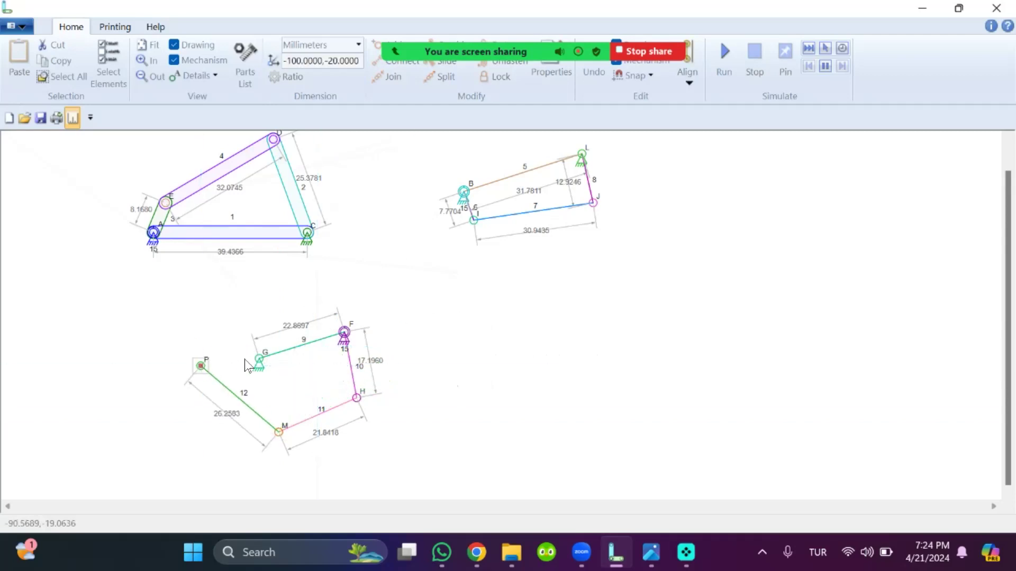
pyautogui.keyDown('shift'); pyautogui.click(261, 365); pyautogui.keyUp('shift')
pyautogui.click(381, 78)
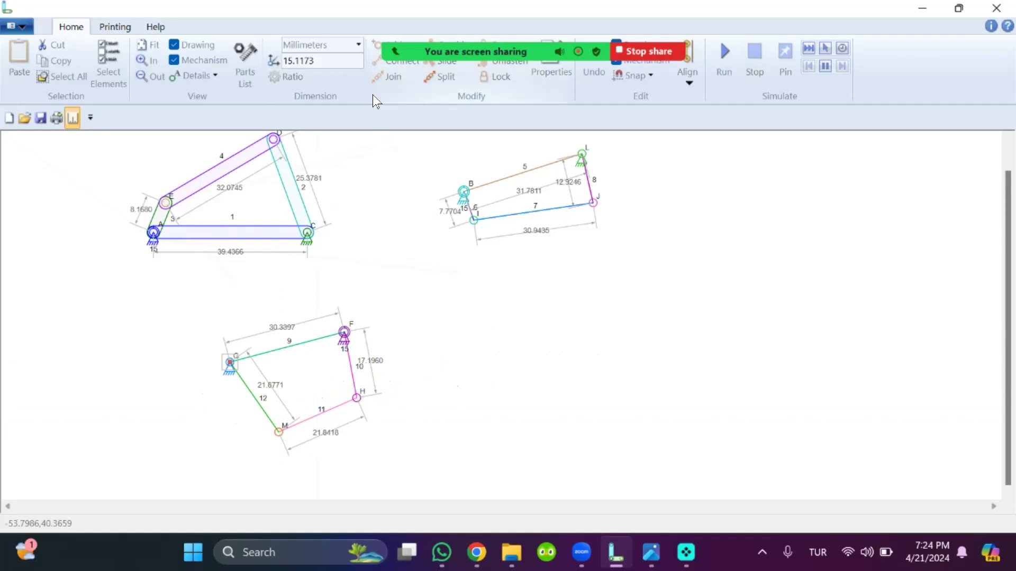
pyautogui.click(529, 377)
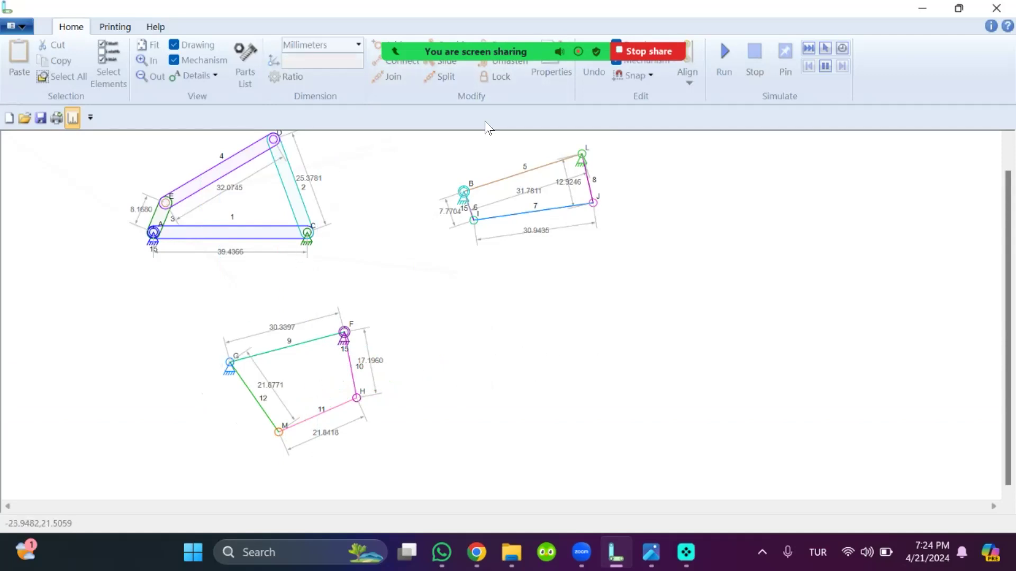
# Step: Set link 9's length to 10.0946 mm and link 10's length to 19.9351 mm
pyautogui.click(297, 349)
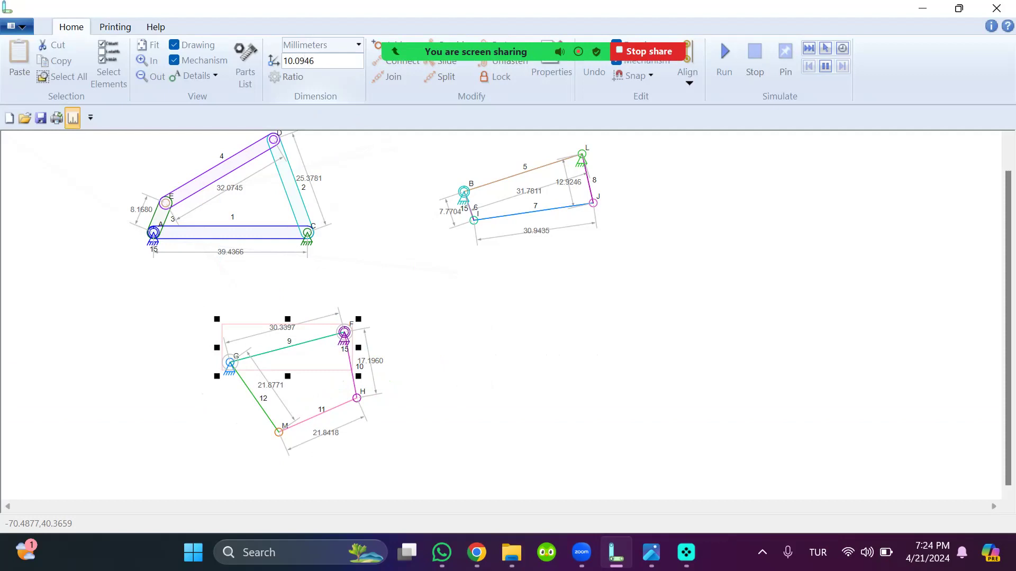
pyautogui.press('Return')
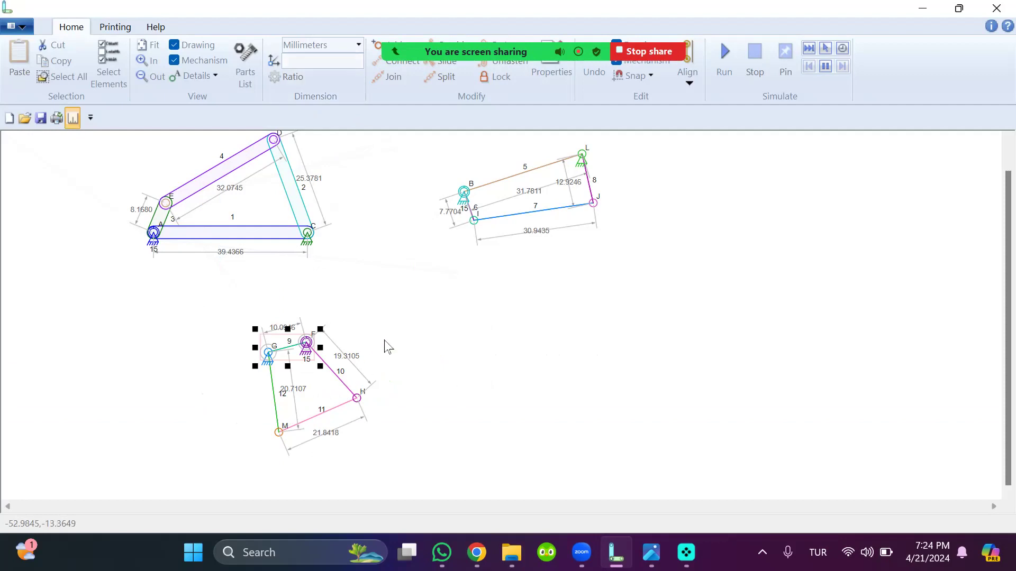
pyautogui.click(328, 388)
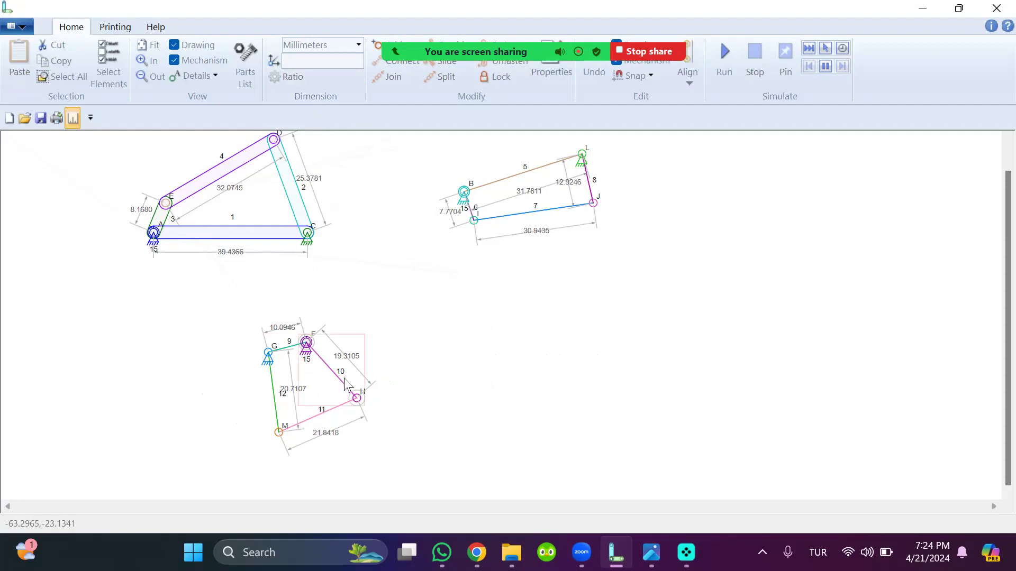
pyautogui.click(348, 385)
pyautogui.click(333, 68)
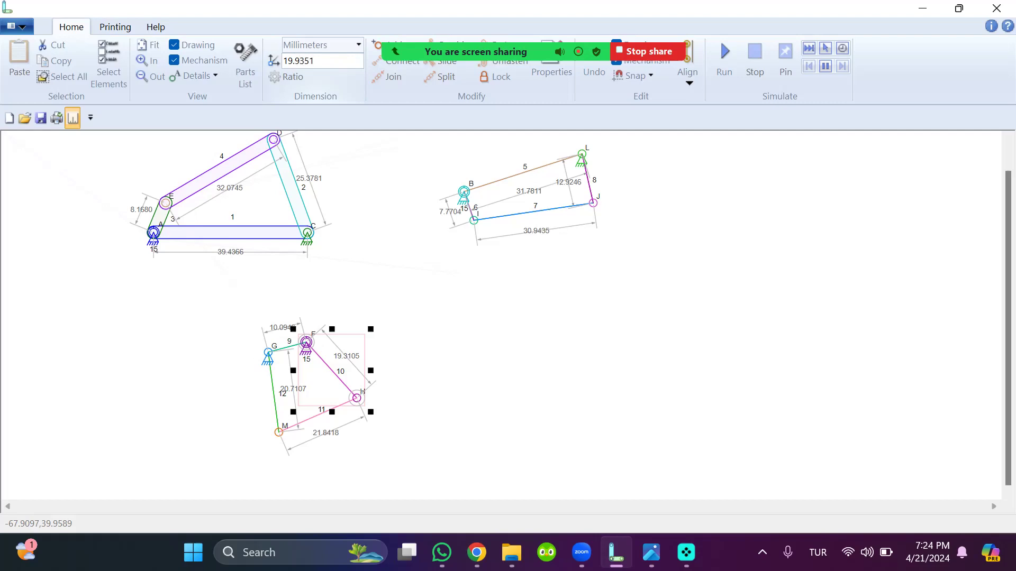
pyautogui.press('Return')
# Step: Set link 11's length to 20.5628 mm and link 12's length to 30.3463 mm
pyautogui.click(370, 392)
pyautogui.click(339, 408)
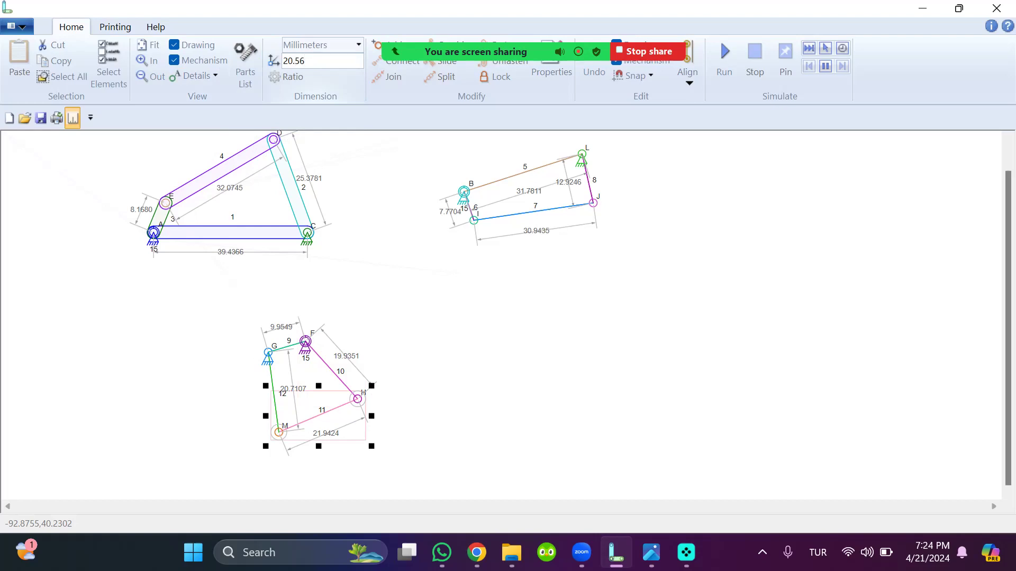
pyautogui.press('Return')
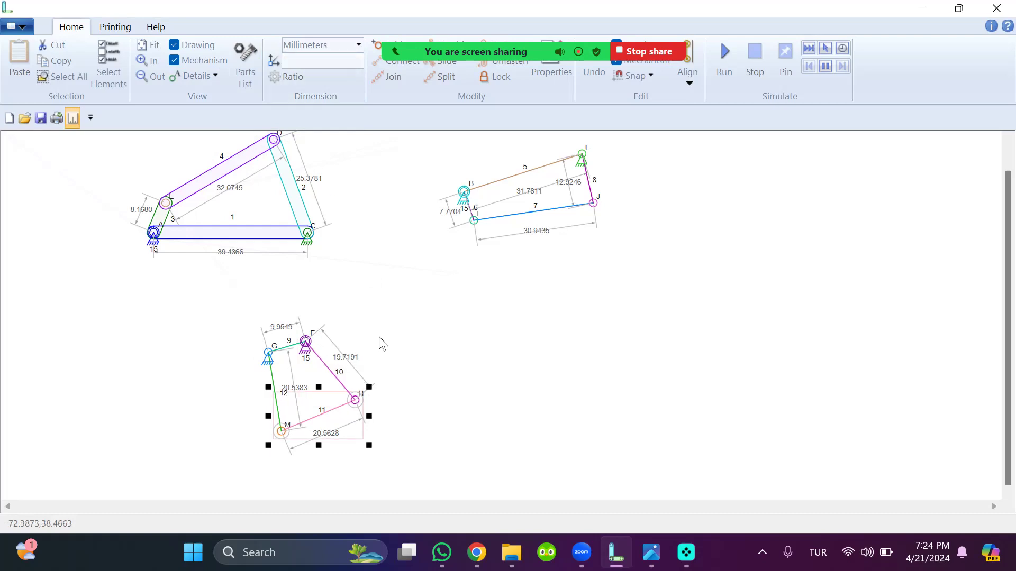
pyautogui.click(278, 407)
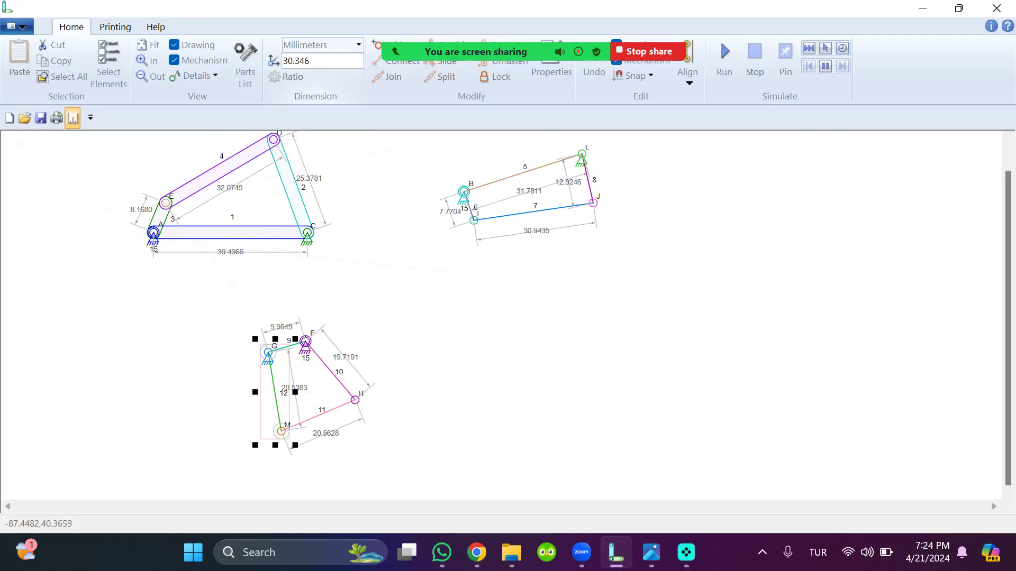
pyautogui.write('3')
pyautogui.press('Return')
pyautogui.click(388, 316)
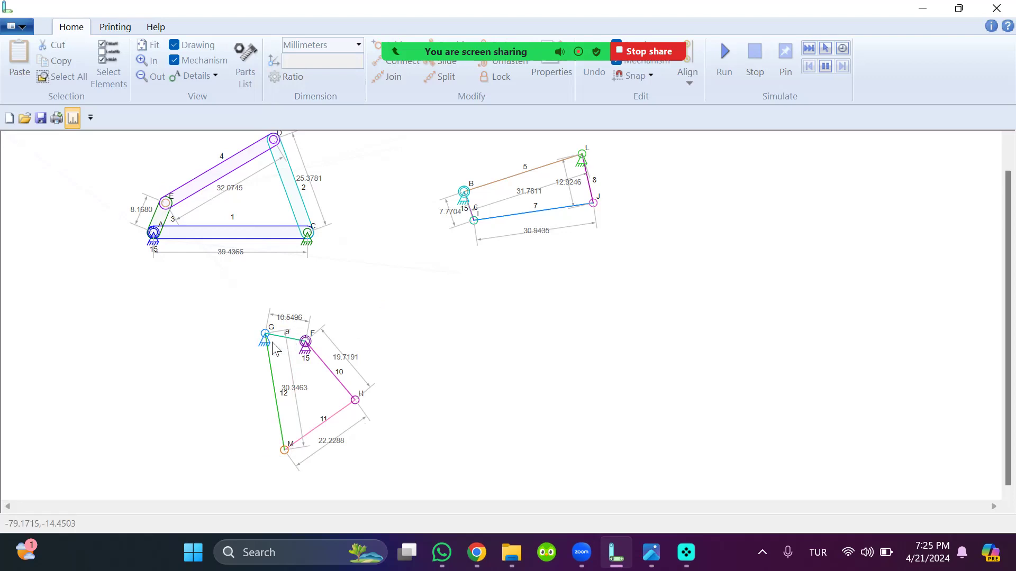
# Step: Run the simulation of the three four-bar linkages
pyautogui.click(731, 60)
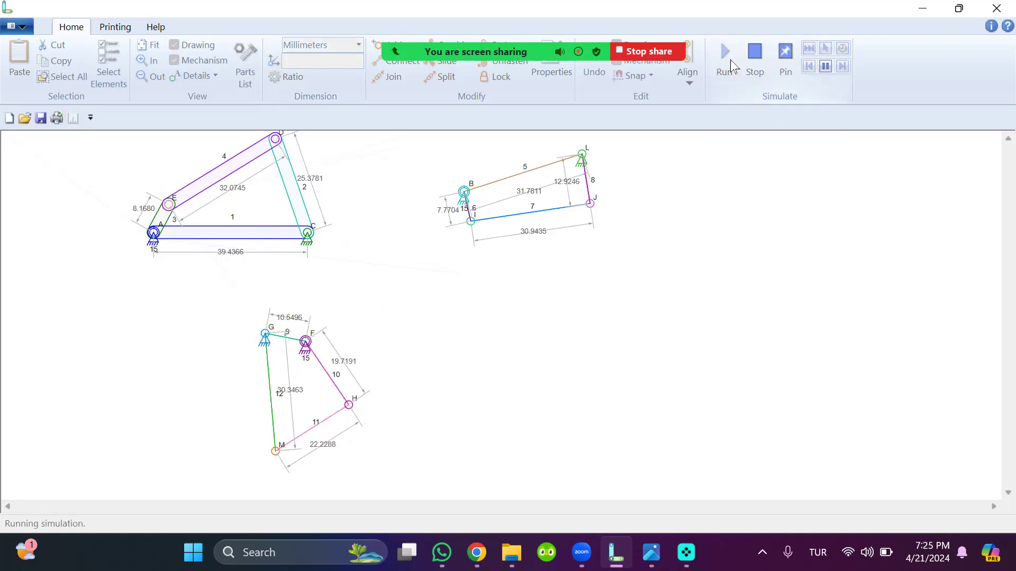